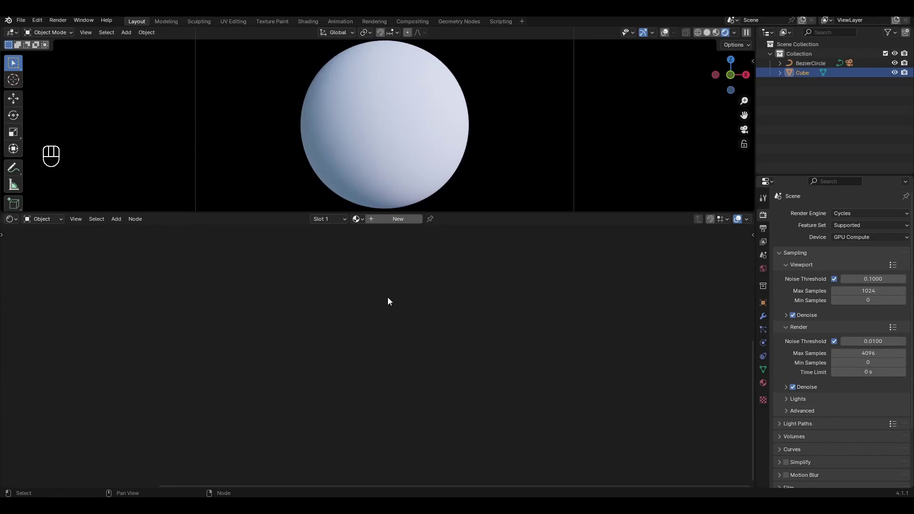
# Rename the sphere's material to 'embossed copper'
pyautogui.click(395, 219)
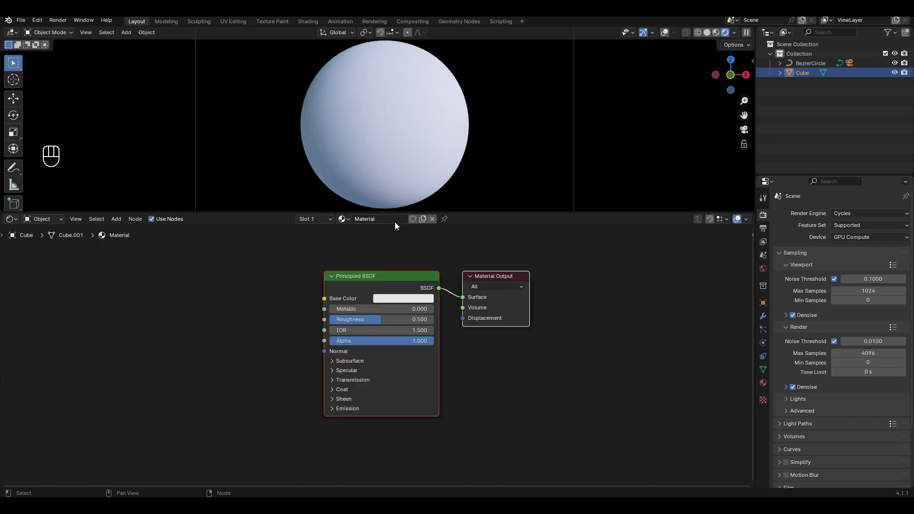
pyautogui.doubleClick(395, 219)
pyautogui.write('embo')
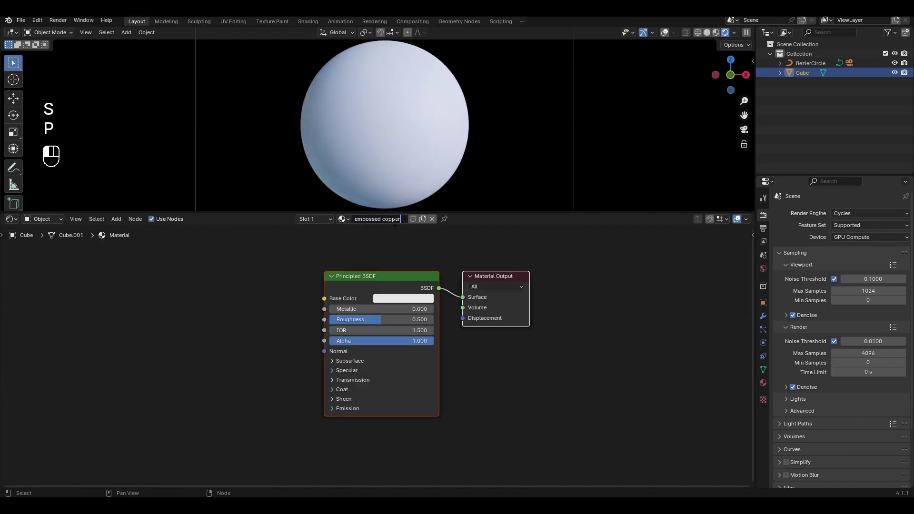
pyautogui.write('ssed copper')
pyautogui.press('Return')
# Raise the shader's Metallic value to 1.0
pyautogui.click(387, 247)
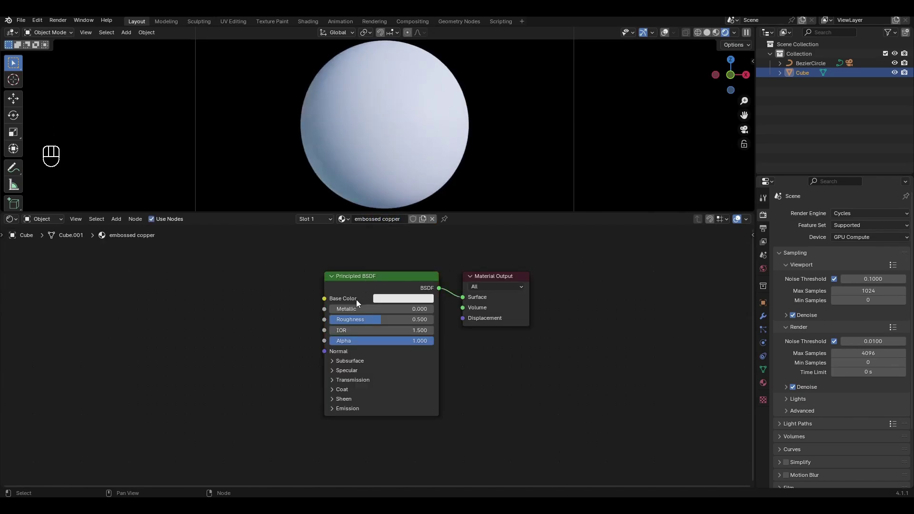
pyautogui.moveTo(354, 307); pyautogui.dragTo(433, 310)
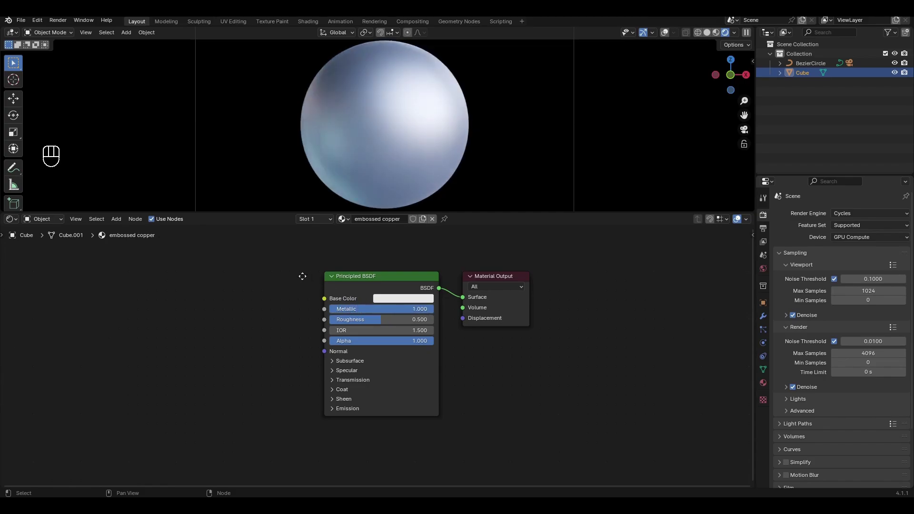
pyautogui.moveTo(302, 276); pyautogui.dragTo(395, 309, button='middle')
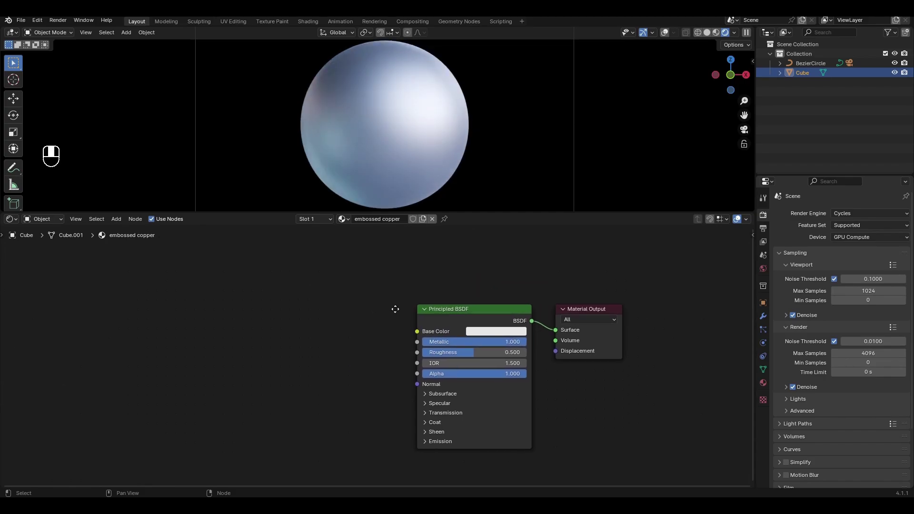
pyautogui.hotkey('shift', 'a')
# Add a Mix color node left of the shader and link its Result to Base Color
pyautogui.click(375, 269)
pyautogui.write('mix')
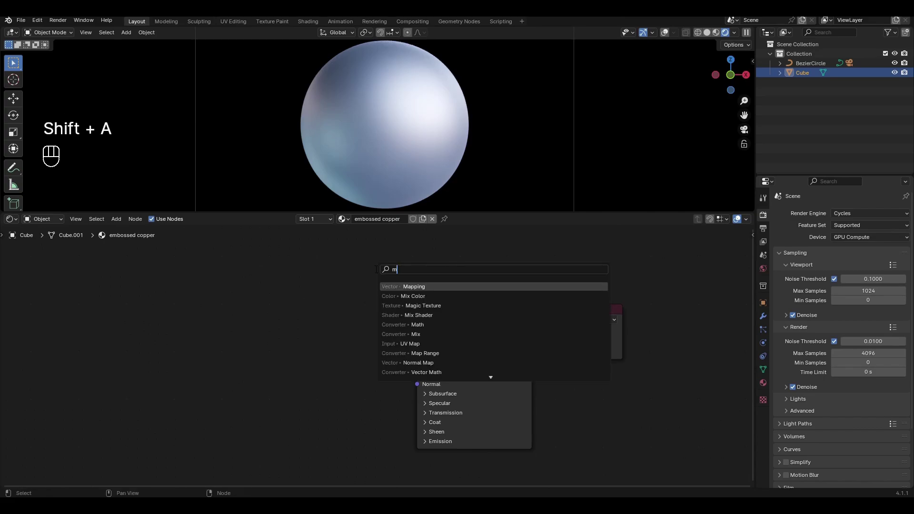
pyautogui.press('Return')
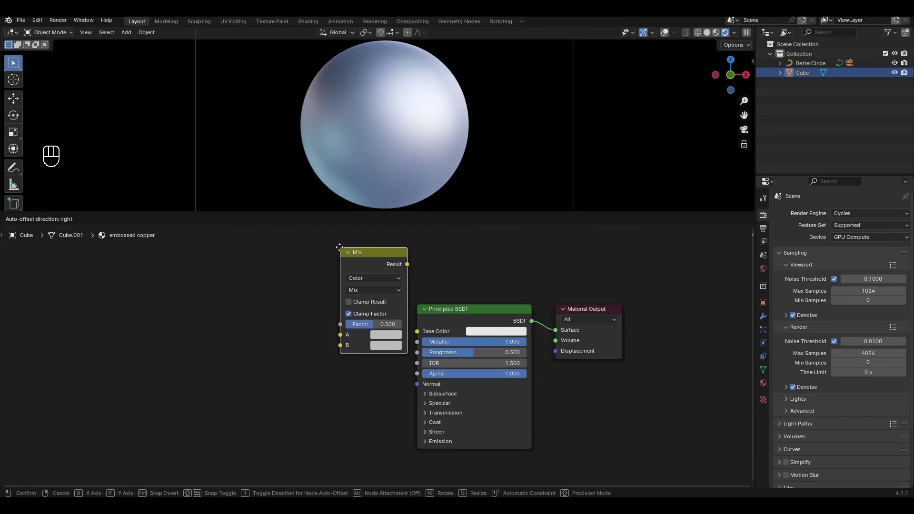
pyautogui.click(336, 239)
pyautogui.moveTo(402, 253); pyautogui.dragTo(417, 349)
pyautogui.moveTo(316, 299); pyautogui.dragTo(414, 320, button='middle')
# Add a Color Ramp left of the Mix node and link its Color to Mix input A
pyautogui.hotkey('shift', 'a')
pyautogui.write('c')
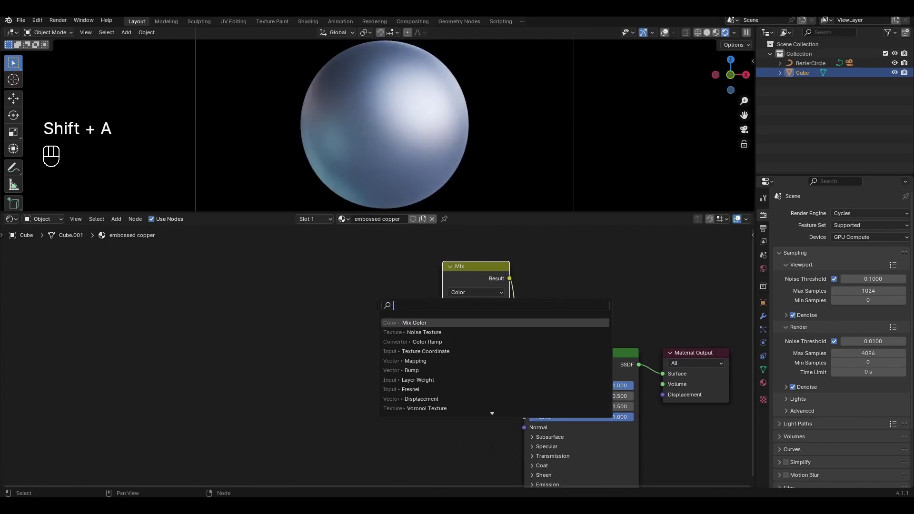
pyautogui.click(419, 332)
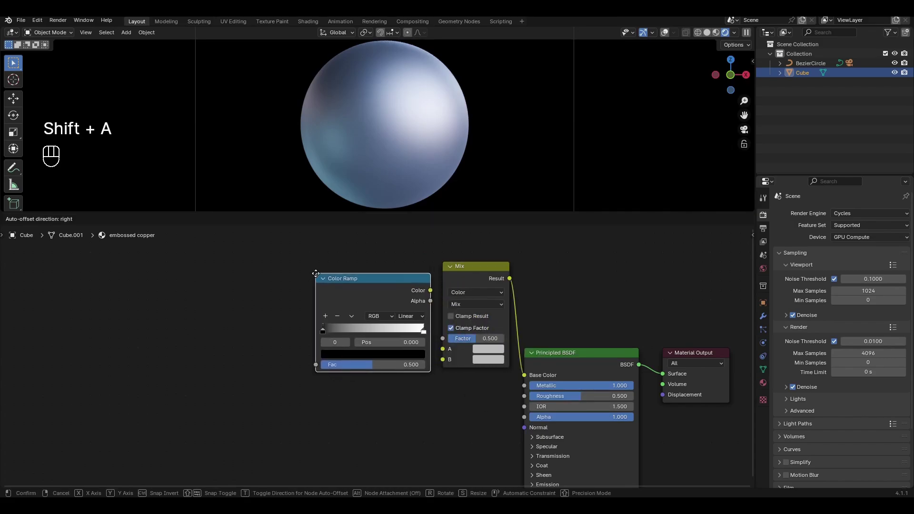
pyautogui.click(354, 284)
pyautogui.moveTo(430, 290); pyautogui.dragTo(431, 303)
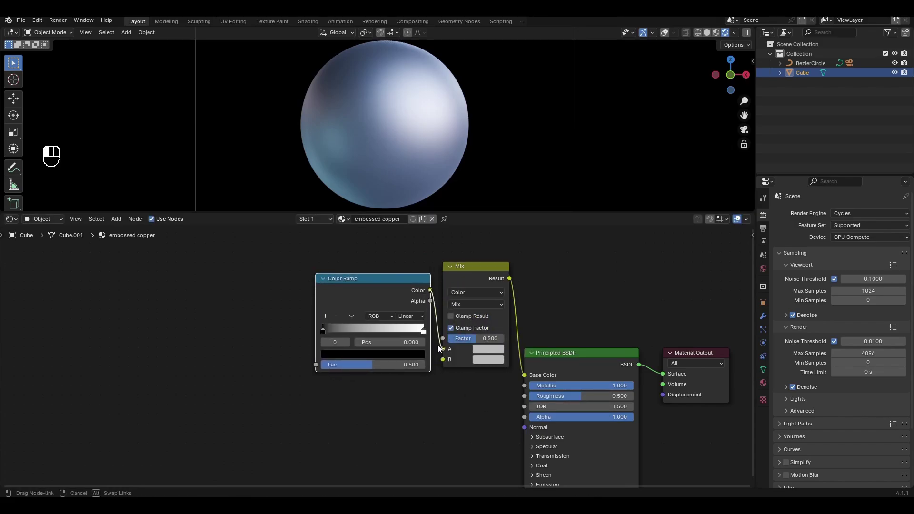
pyautogui.moveTo(438, 349); pyautogui.dragTo(442, 348)
pyautogui.moveTo(286, 307); pyautogui.dragTo(414, 322, button='middle')
# Add a Noise Texture and link its Color output to the Color Ramp Fac
pyautogui.hotkey('shift', 'a')
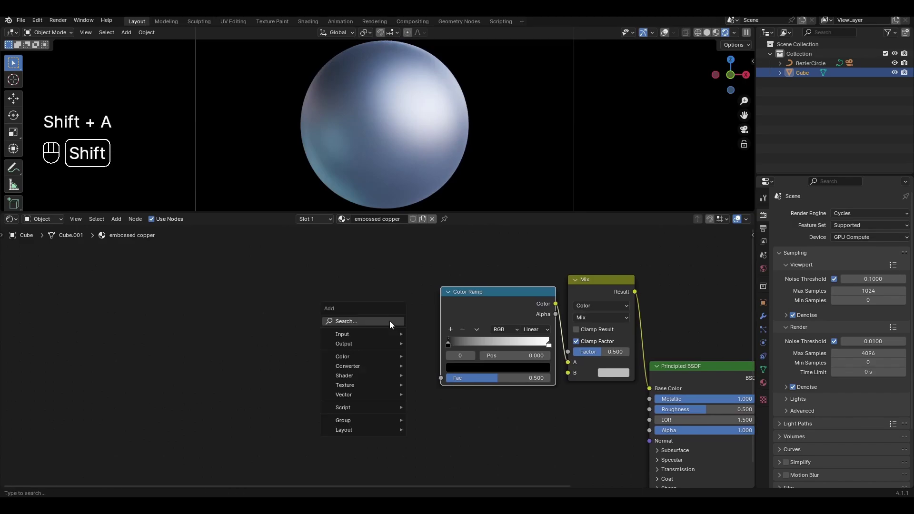
pyautogui.write('noise')
pyautogui.press('Return')
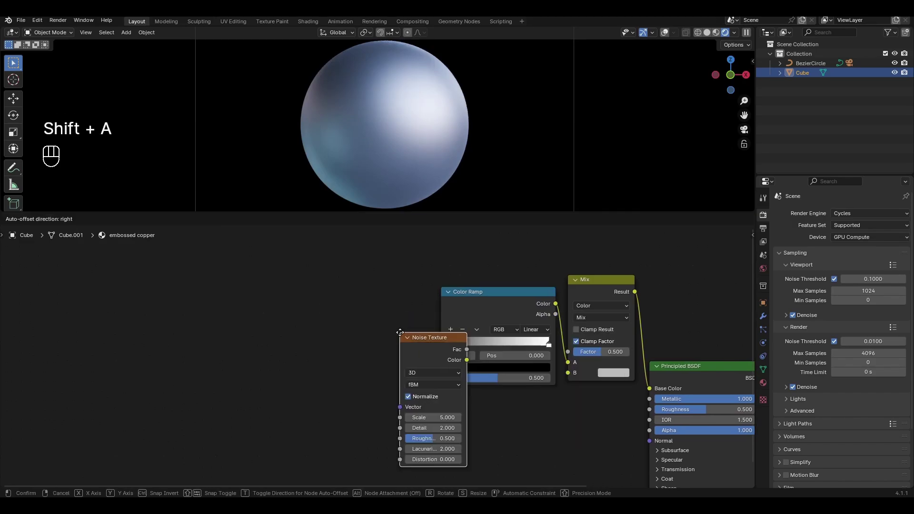
pyautogui.click(373, 294)
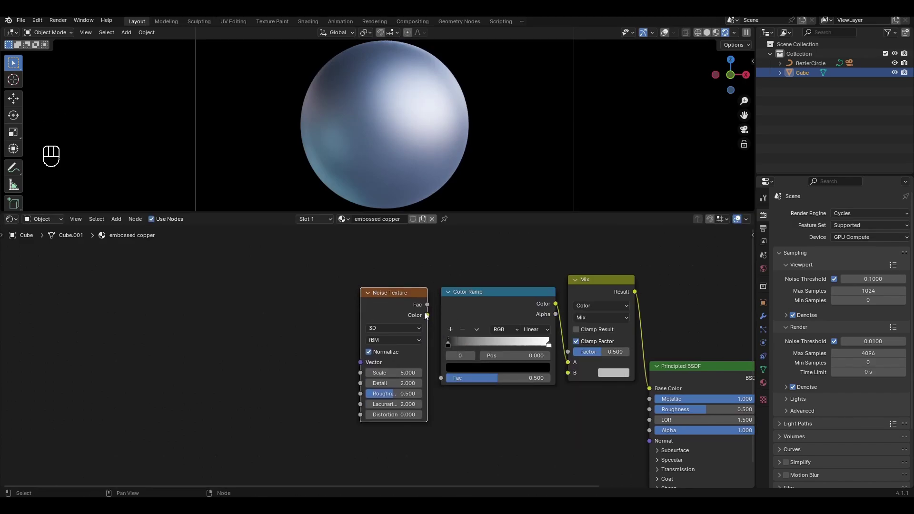
pyautogui.moveTo(426, 315); pyautogui.dragTo(438, 377)
pyautogui.scroll(-1, 398, 266)
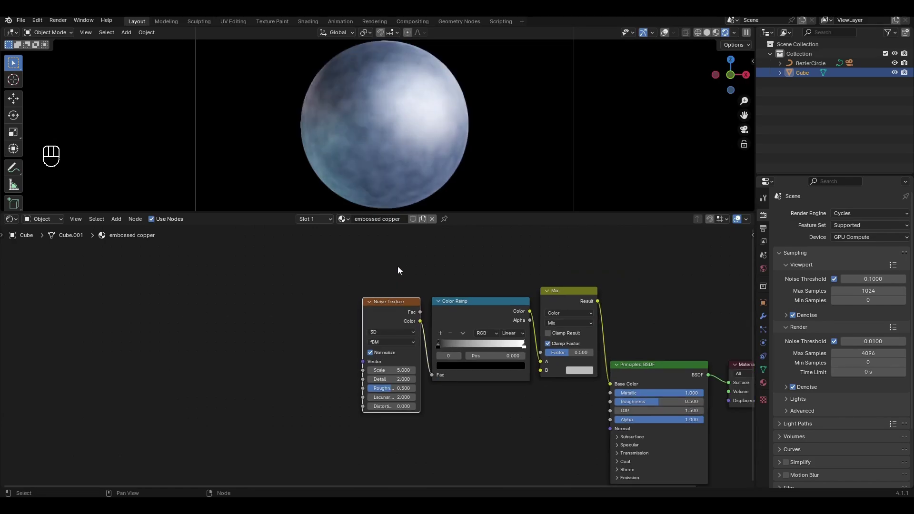
pyautogui.moveTo(398, 267); pyautogui.dragTo(393, 296, button='middle')
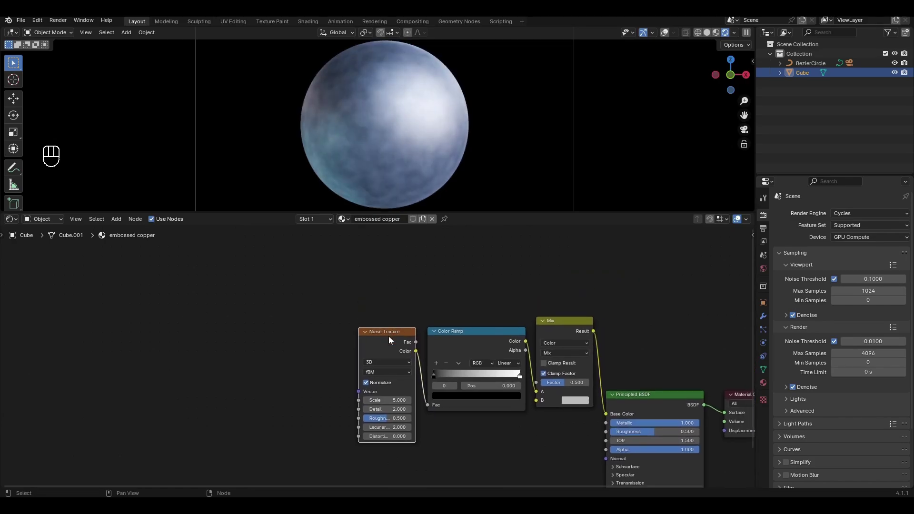
# Duplicate the Noise Texture above the others and link its Fac to the Mix Factor
pyautogui.hotkey('shift', 'd')
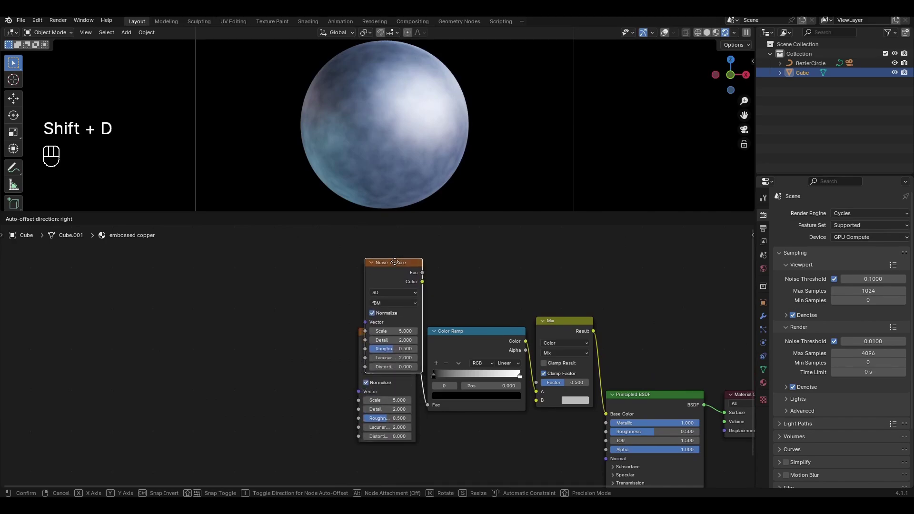
pyautogui.click(384, 264)
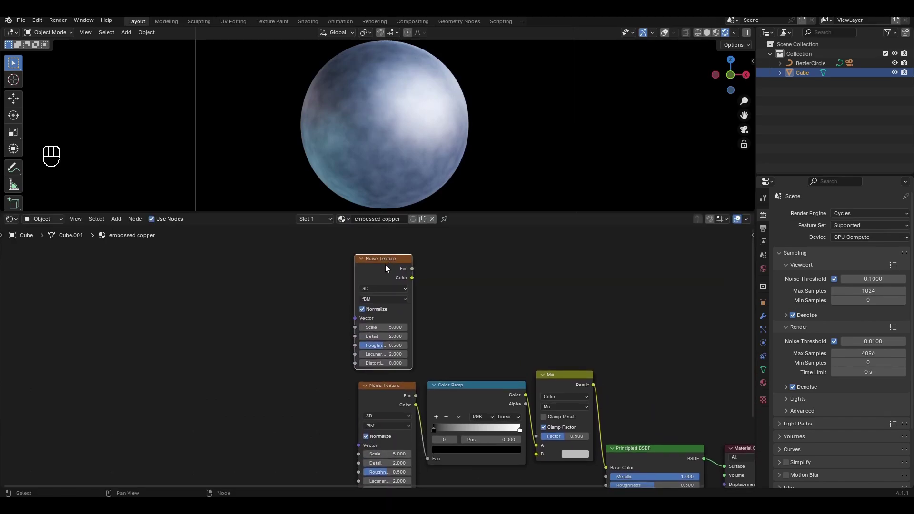
pyautogui.moveTo(412, 269); pyautogui.dragTo(534, 432)
pyautogui.moveTo(317, 382); pyautogui.dragTo(387, 360, button='middle')
# Add a Mapping node and link its Vector to both Noise Textures' Vector inputs
pyautogui.hotkey('shift', 'a')
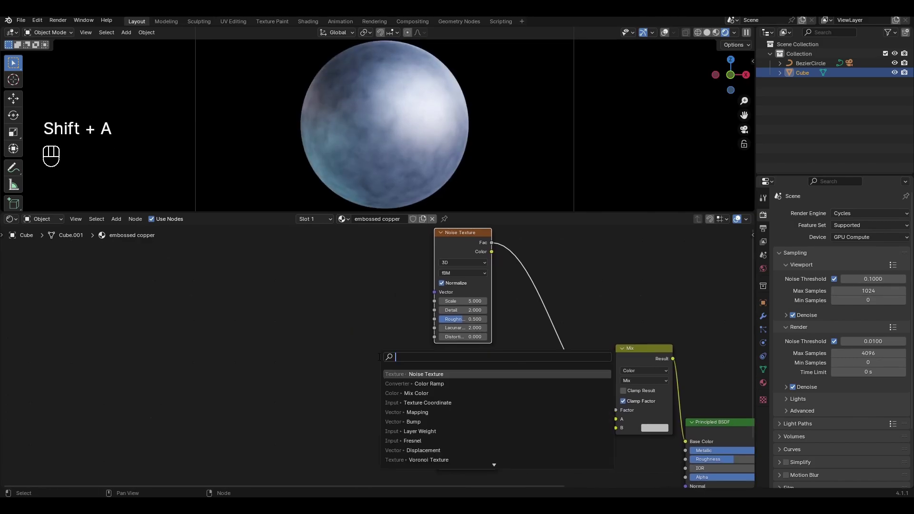
pyautogui.write('mapp')
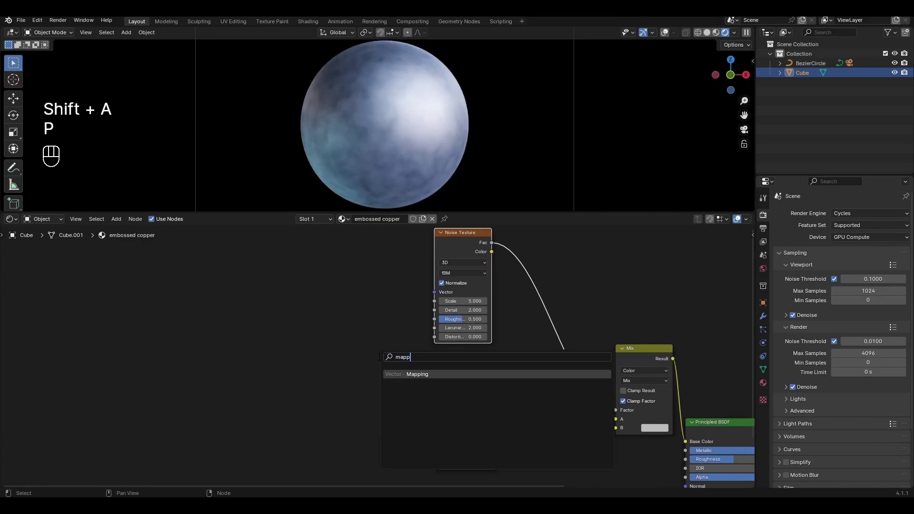
pyautogui.click(404, 375)
pyautogui.click(368, 305)
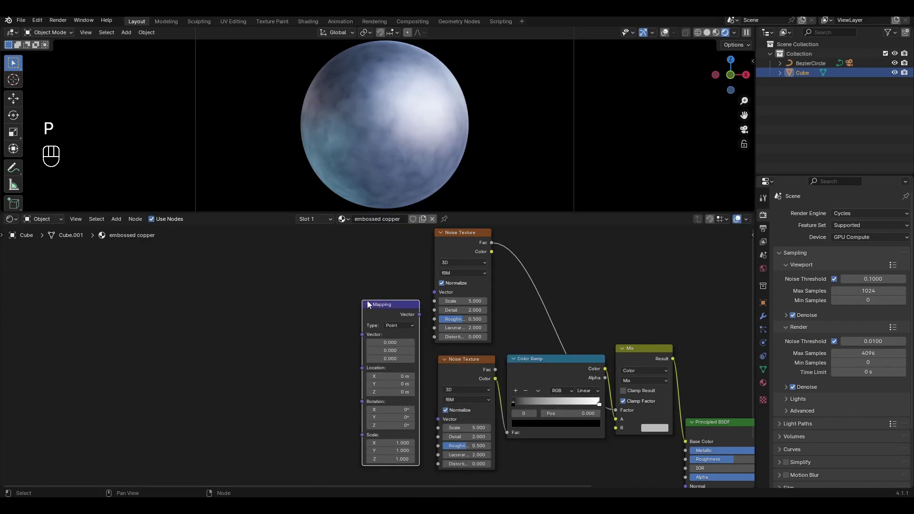
pyautogui.moveTo(417, 314)
pyautogui.mouseDown()
pyautogui.moveTo(434, 291)
pyautogui.moveTo(437, 419)
pyautogui.mouseUp()
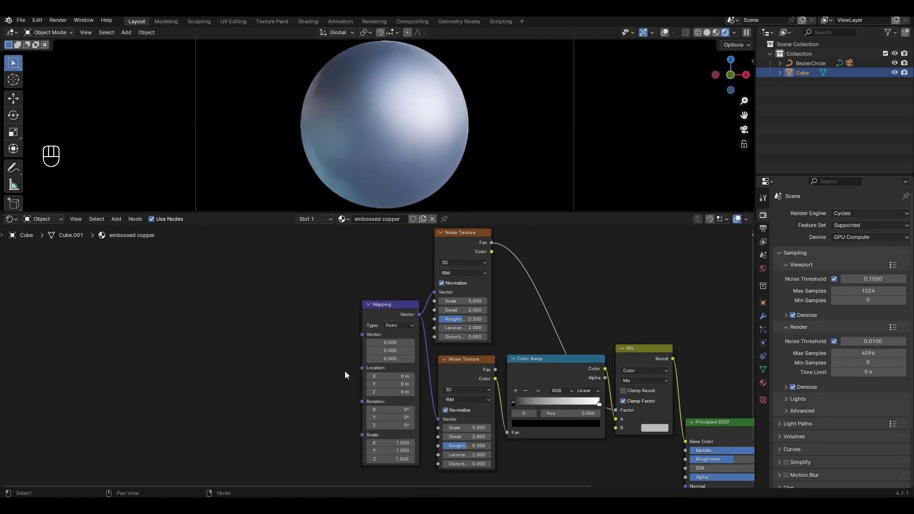
pyautogui.moveTo(344, 370)
pyautogui.mouseDown(button='middle')
pyautogui.moveTo(386, 352)
pyautogui.moveTo(398, 331)
pyautogui.mouseUp(button='middle')
pyautogui.scroll(2, 398, 332)
# Add a Texture Coordinate node and link its Generated output to the Mapping Vector
pyautogui.hotkey('shift', 'a')
pyautogui.write('tex')
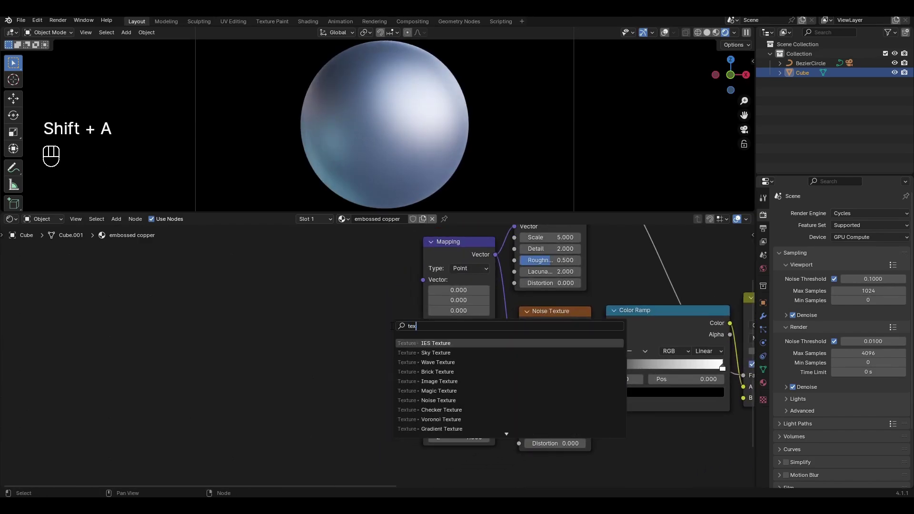
pyautogui.write('ture c')
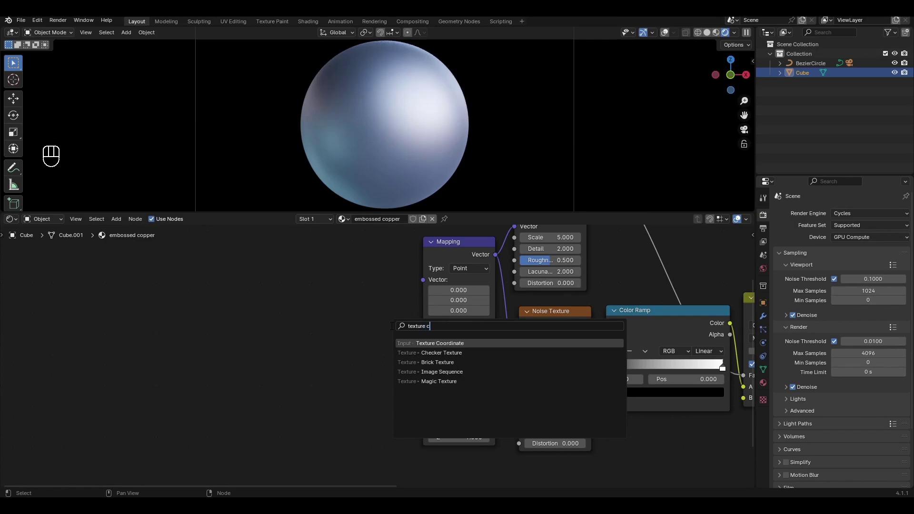
pyautogui.press('Return')
pyautogui.click(338, 246)
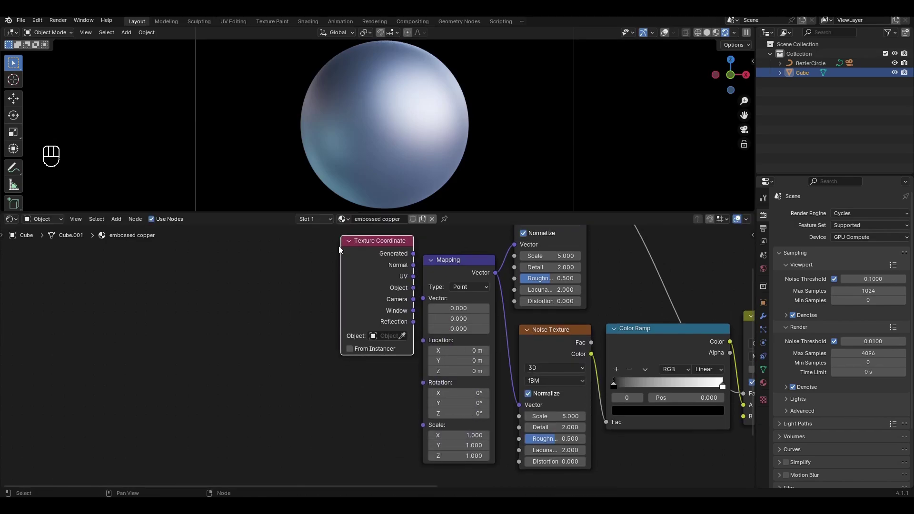
pyautogui.moveTo(413, 253); pyautogui.dragTo(415, 253)
pyautogui.moveTo(420, 293); pyautogui.dragTo(421, 296)
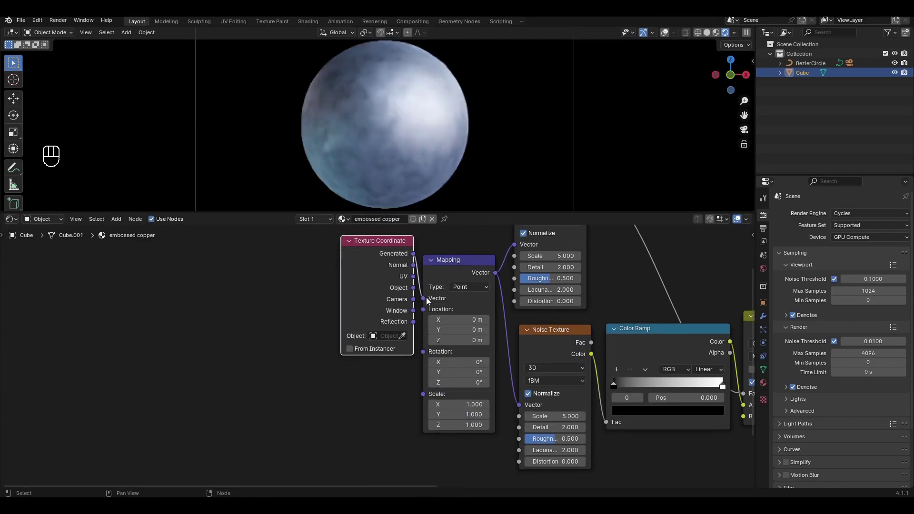
pyautogui.moveTo(653, 427); pyautogui.dragTo(372, 408, button='middle')
pyautogui.scroll(2, 372, 407)
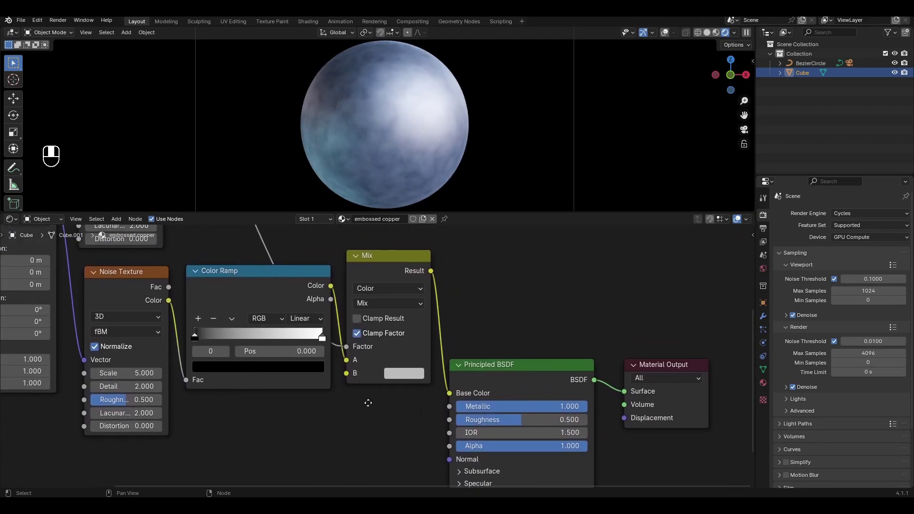
# Switch the Mix blend mode to Multiply and make its B colour dark red at Value 0.03
pyautogui.click(405, 305)
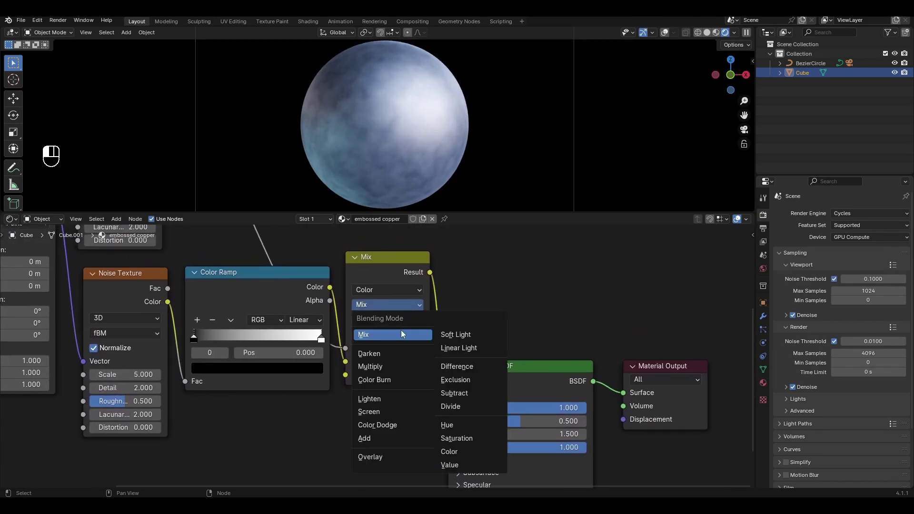
pyautogui.click(393, 365)
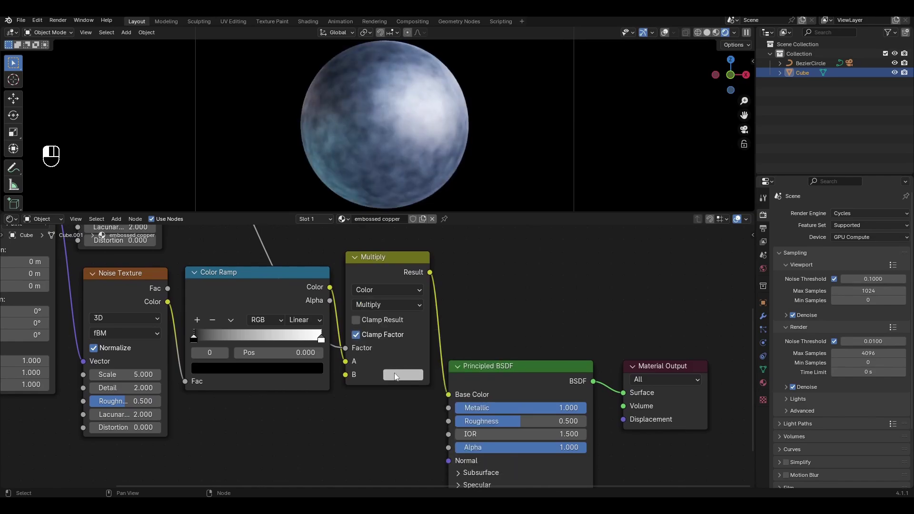
pyautogui.click(394, 373)
pyautogui.click(504, 270)
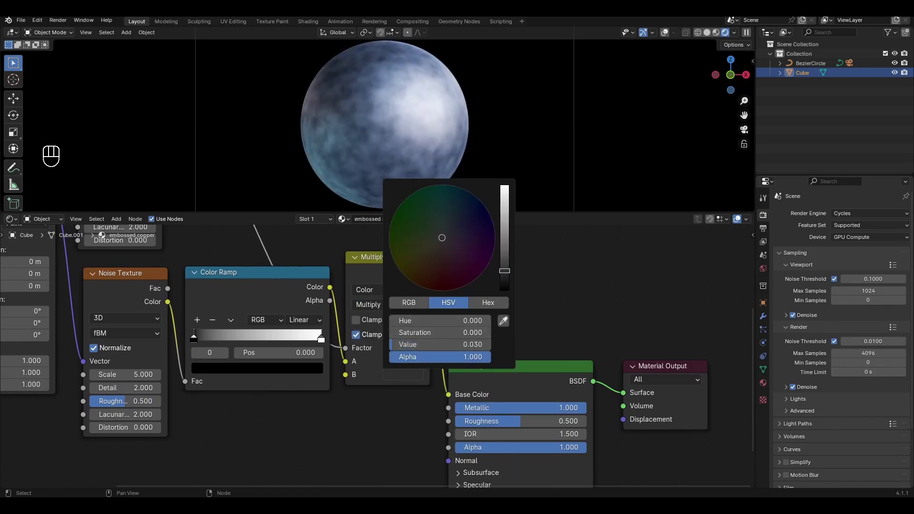
pyautogui.moveTo(430, 276); pyautogui.dragTo(425, 282)
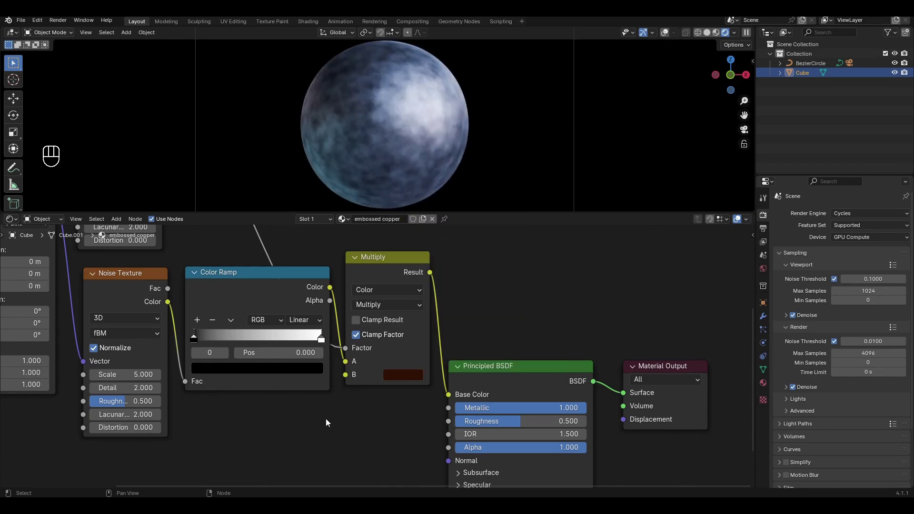
pyautogui.moveTo(326, 418); pyautogui.dragTo(427, 390, button='middle')
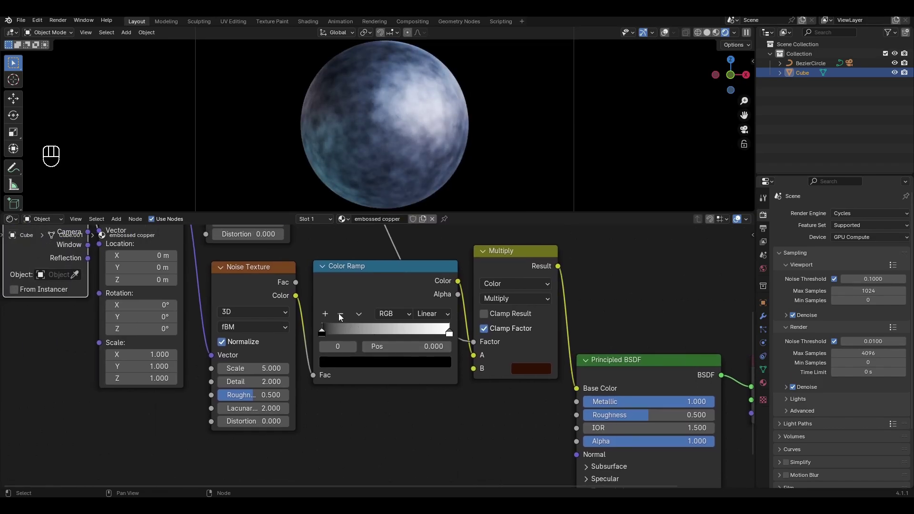
# Add a third Color Ramp stop and turn the white end stop deep brown
pyautogui.click(325, 312)
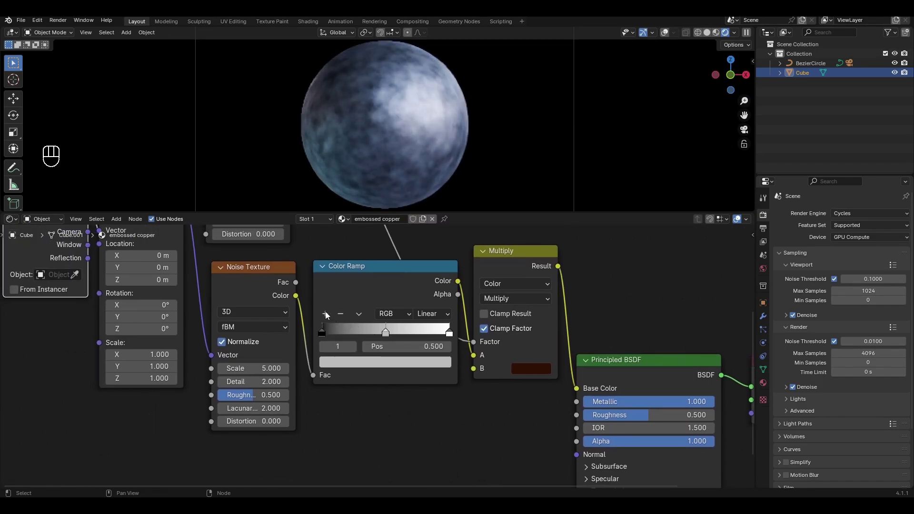
pyautogui.click(448, 332)
pyautogui.click(385, 361)
pyautogui.moveTo(381, 331); pyautogui.dragTo(343, 331)
pyautogui.moveTo(377, 225)
pyautogui.mouseDown()
pyautogui.moveTo(373, 255)
pyautogui.moveTo(358, 253)
pyautogui.mouseUp()
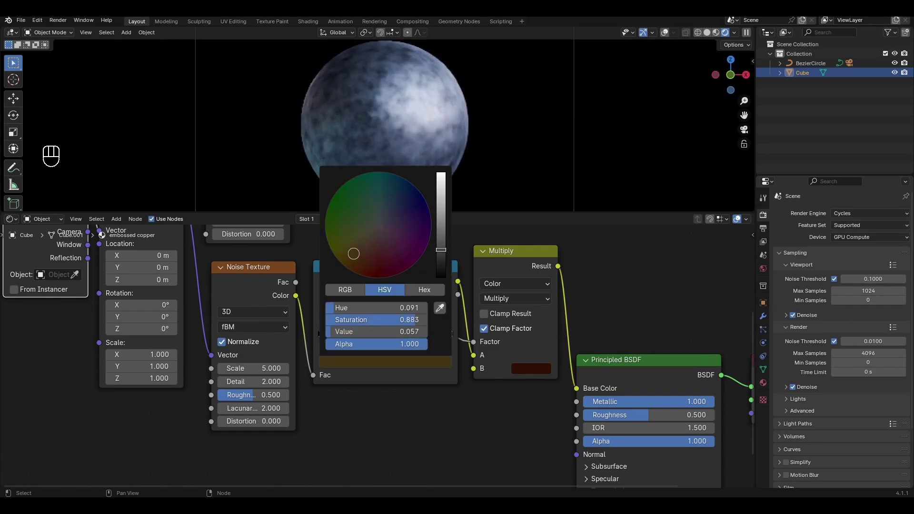
# Recolour the middle stop bright red and the black left stop pure red
pyautogui.click(384, 333)
pyautogui.click(385, 362)
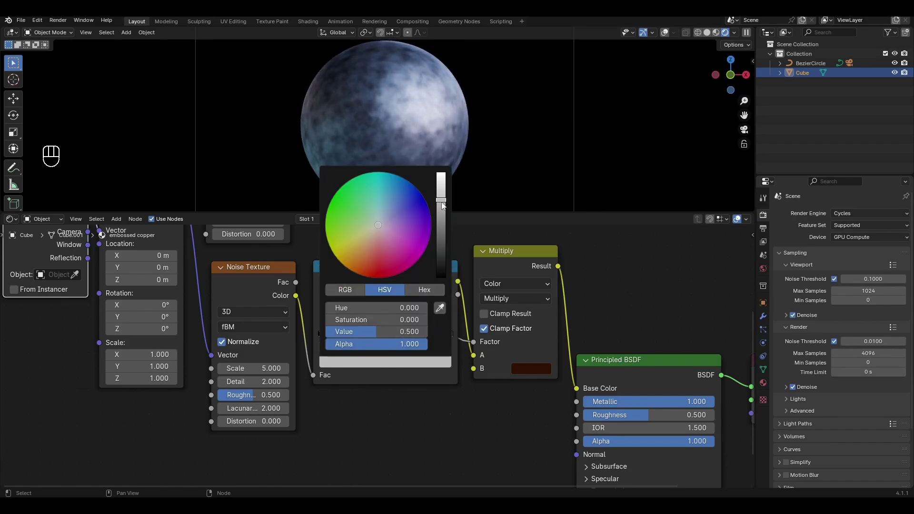
pyautogui.moveTo(442, 205); pyautogui.dragTo(441, 173)
pyautogui.moveTo(378, 225); pyautogui.dragTo(367, 265)
pyautogui.click(322, 332)
pyautogui.click(362, 362)
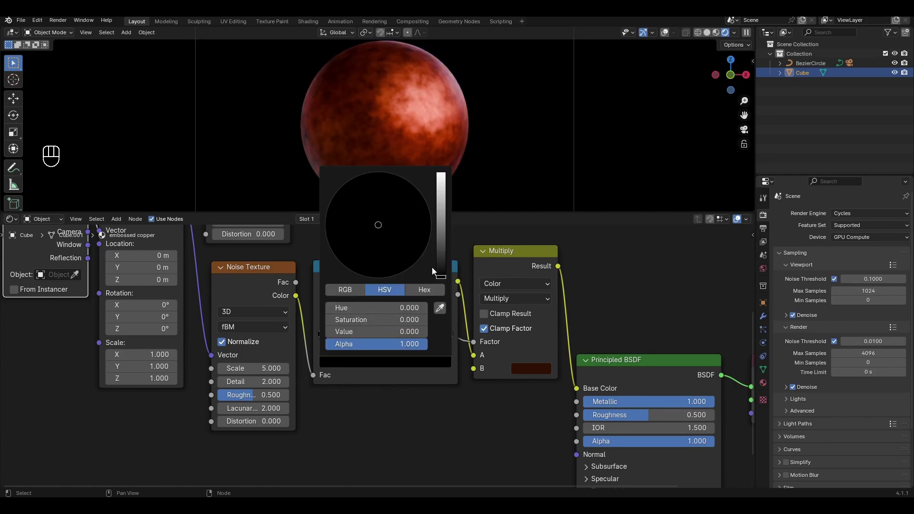
pyautogui.moveTo(440, 272); pyautogui.dragTo(441, 180)
pyautogui.moveTo(370, 275); pyautogui.dragTo(369, 277)
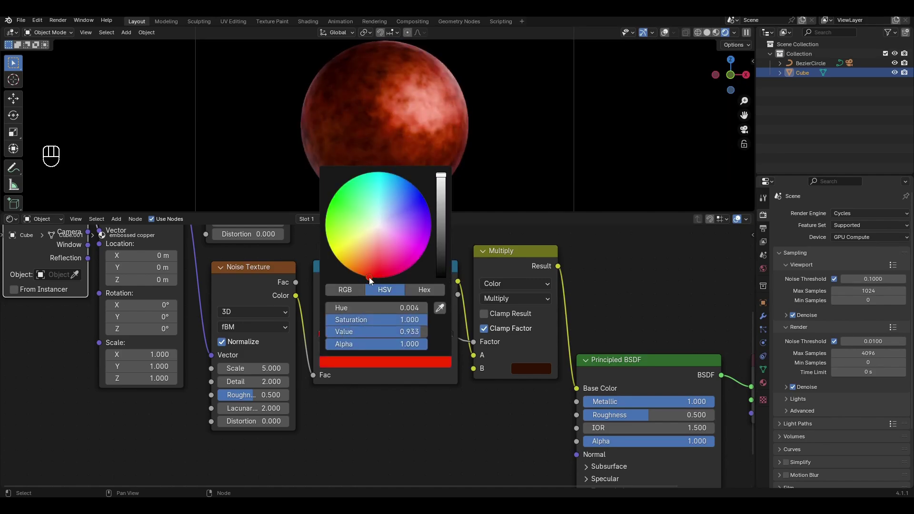
pyautogui.moveTo(341, 401); pyautogui.dragTo(474, 392, button='middle')
# Give the lower Noise Texture Scale 15, Detail 8, Roughness 0.8 and Distortion 0.1
pyautogui.click(392, 360)
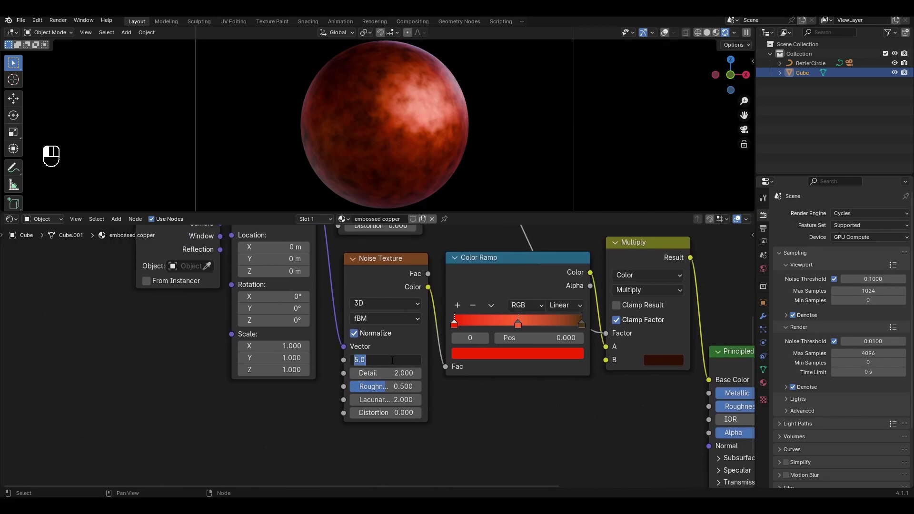
pyautogui.click(391, 373)
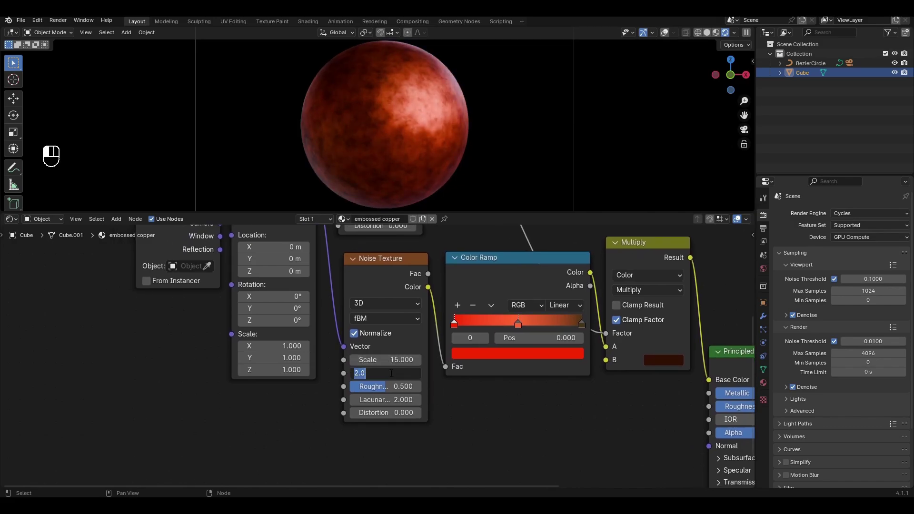
pyautogui.press('Return')
pyautogui.keyDown('ctrl'); pyautogui.moveTo(396, 386); pyautogui.dragTo(411, 387); pyautogui.keyUp('ctrl')
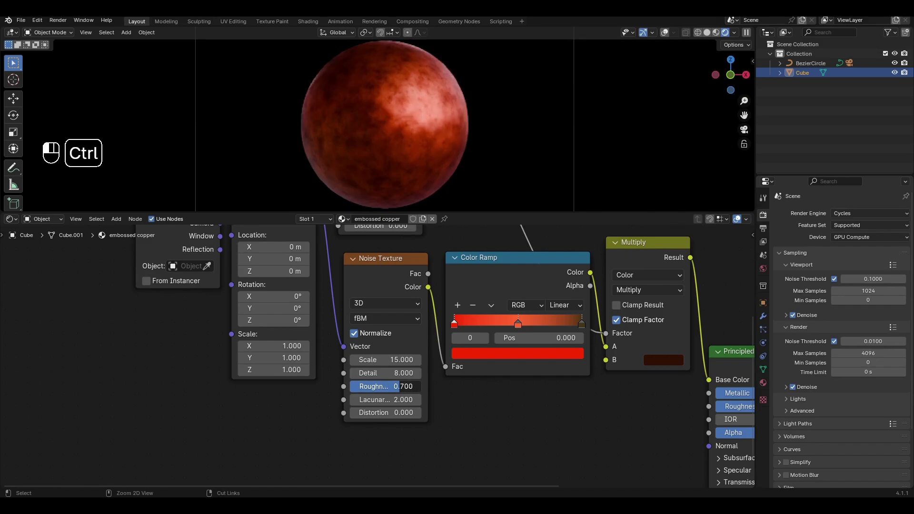
pyautogui.click(415, 413)
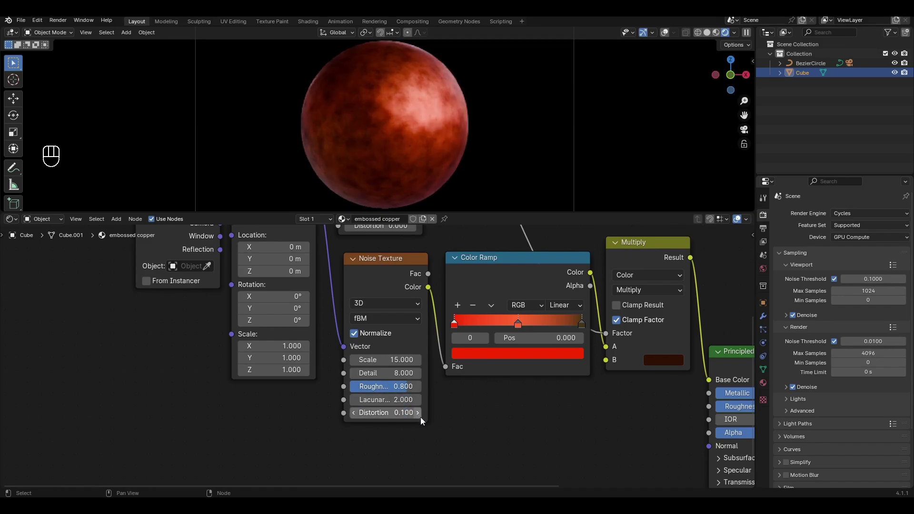
pyautogui.moveTo(433, 250); pyautogui.dragTo(420, 422, button='middle')
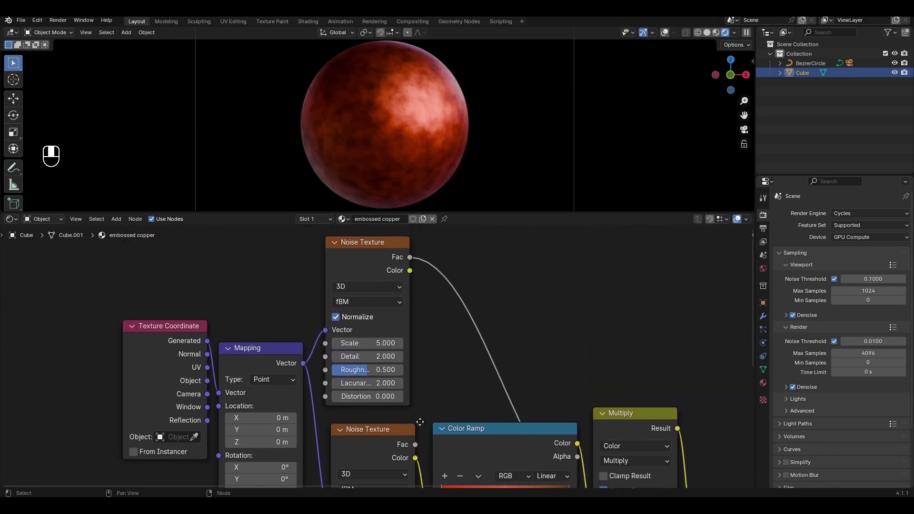
# Give the Mix-factor Noise Texture Scale 6.4, Roughness 0.3 and Distortion 0.2
pyautogui.click(380, 343)
pyautogui.press('Return')
pyautogui.moveTo(355, 369)
pyautogui.keyDown('ctrl'); pyautogui.mouseDown()
pyautogui.moveTo(336, 370)
pyautogui.moveTo(355, 370)
pyautogui.mouseUp(); pyautogui.keyUp('ctrl')
pyautogui.keyDown('ctrl'); pyautogui.moveTo(387, 395); pyautogui.dragTo(398, 397); pyautogui.keyUp('ctrl')
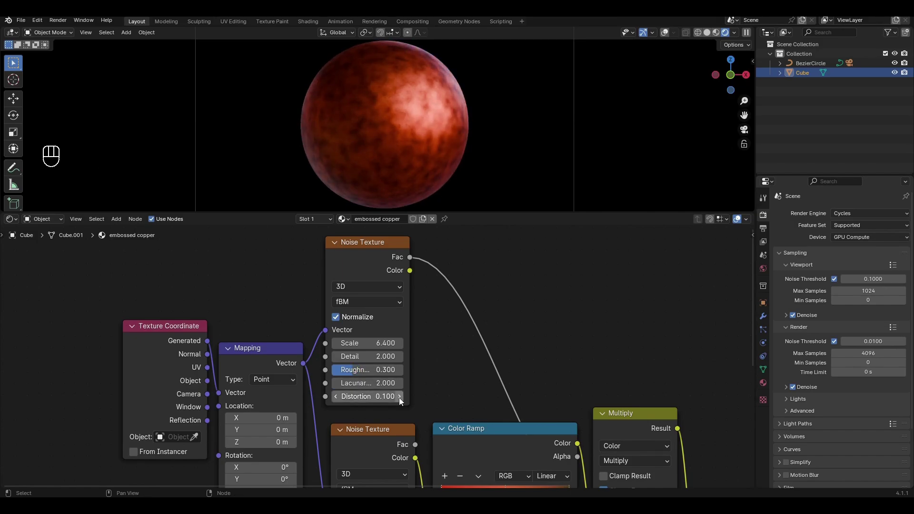
pyautogui.scroll(-1, 430, 391)
pyautogui.scroll(-4, 434, 390)
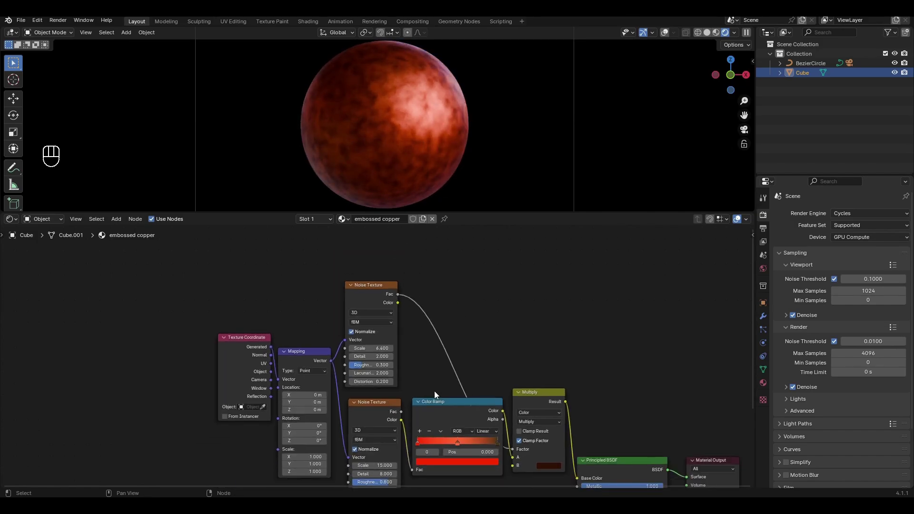
pyautogui.moveTo(434, 390); pyautogui.dragTo(380, 313, button='middle')
pyautogui.scroll(3, 379, 322)
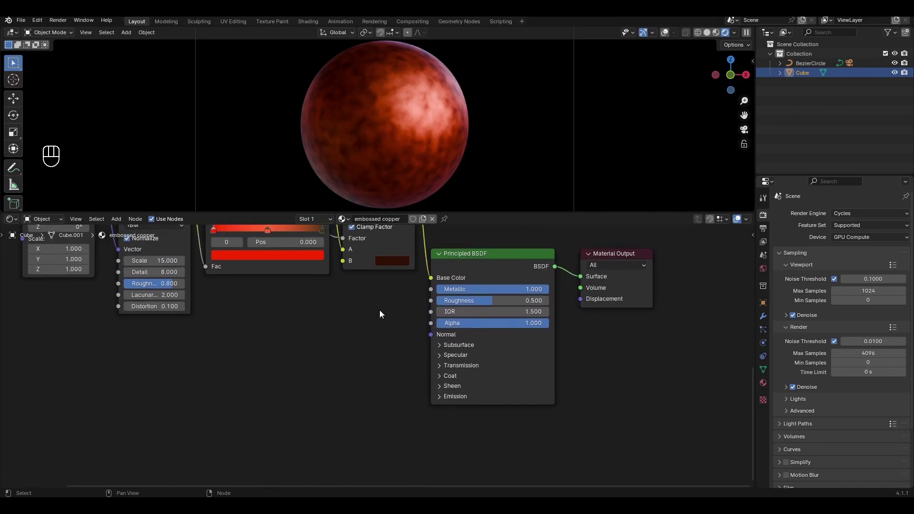
# Add a Color Ramp beside the Principled BSDF and link its Color to Roughness
pyautogui.hotkey('shift', 'a')
pyautogui.write('c')
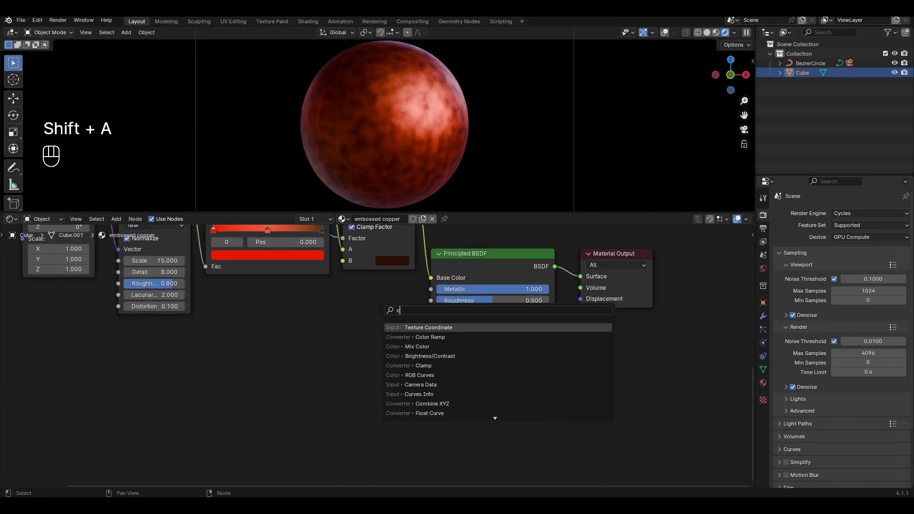
pyautogui.write('o')
pyautogui.press('Return')
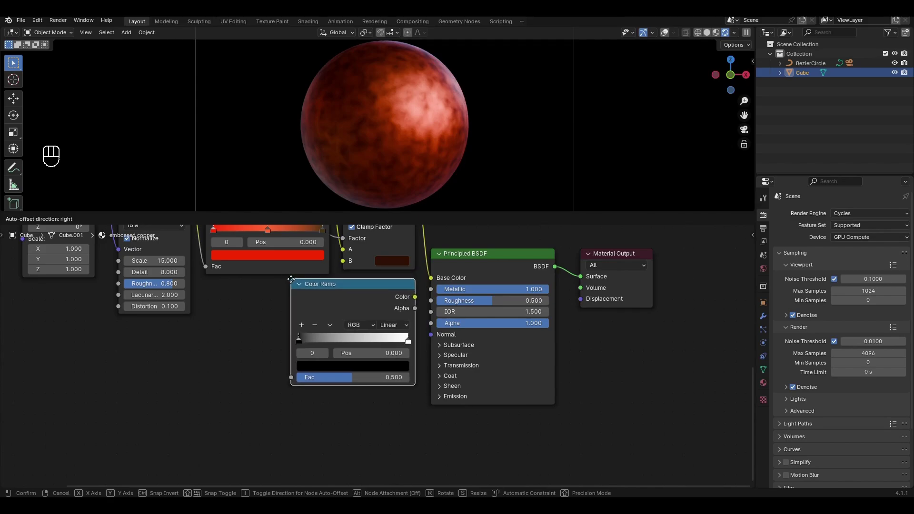
pyautogui.click(352, 293)
pyautogui.moveTo(415, 297); pyautogui.dragTo(431, 301)
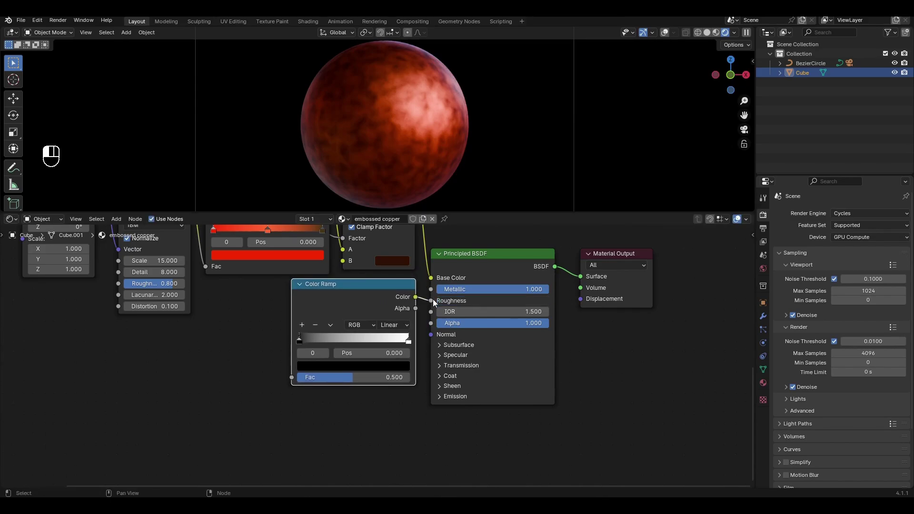
pyautogui.moveTo(281, 305); pyautogui.dragTo(419, 299, button='middle')
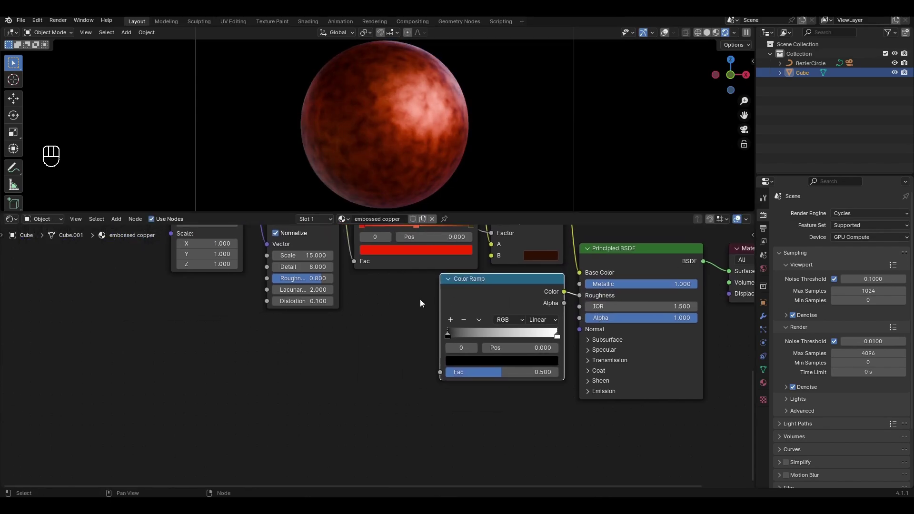
# Add a Noise Texture feeding the roughness ramp's Fac, driven by the Mapping vector
pyautogui.hotkey('shift', 'a')
pyautogui.write('noi')
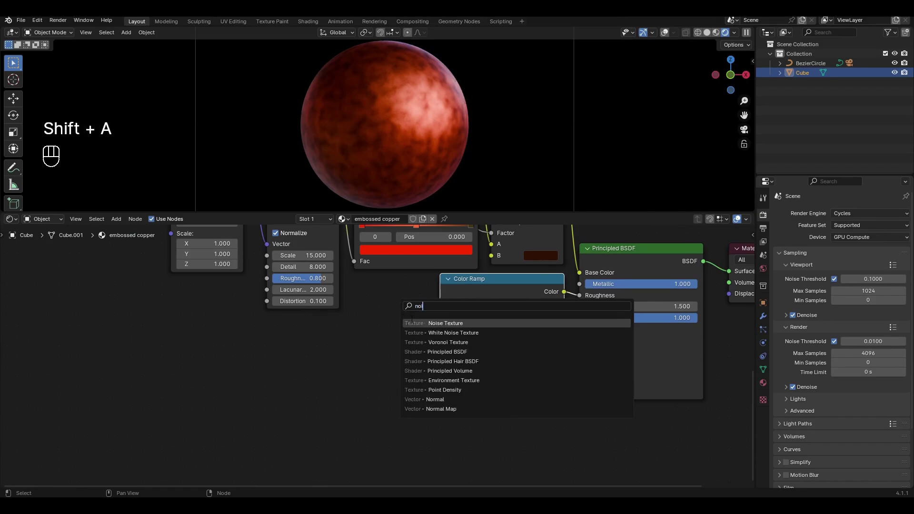
pyautogui.press('Return')
pyautogui.moveTo(368, 285); pyautogui.dragTo(356, 277)
pyautogui.click(356, 277)
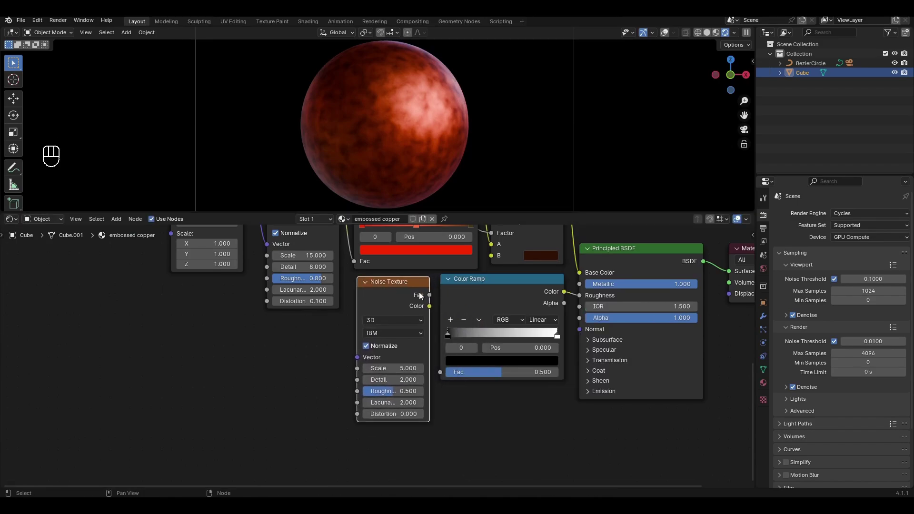
pyautogui.moveTo(430, 306); pyautogui.dragTo(440, 371)
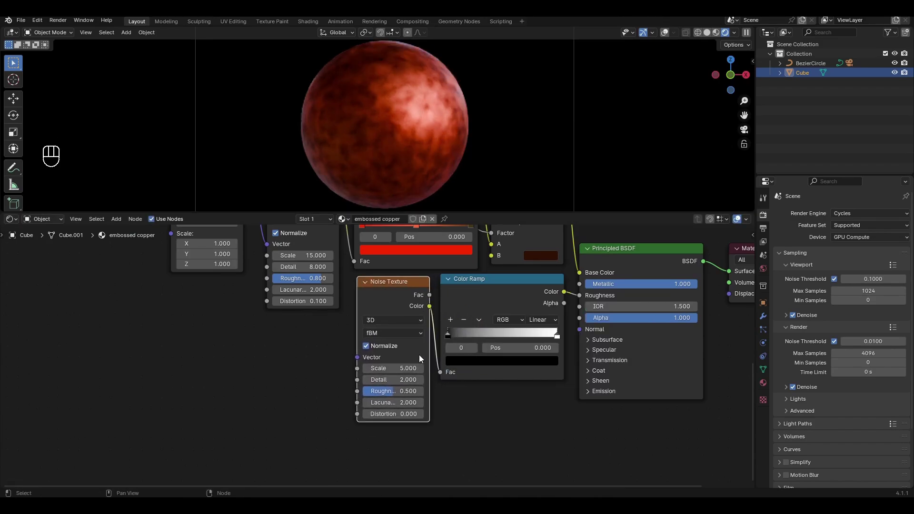
pyautogui.scroll(-2, 418, 355)
pyautogui.scroll(-3, 364, 317)
pyautogui.moveTo(354, 307); pyautogui.dragTo(394, 350, button='middle')
pyautogui.moveTo(356, 276); pyautogui.dragTo(408, 390)
pyautogui.scroll(5, 419, 398)
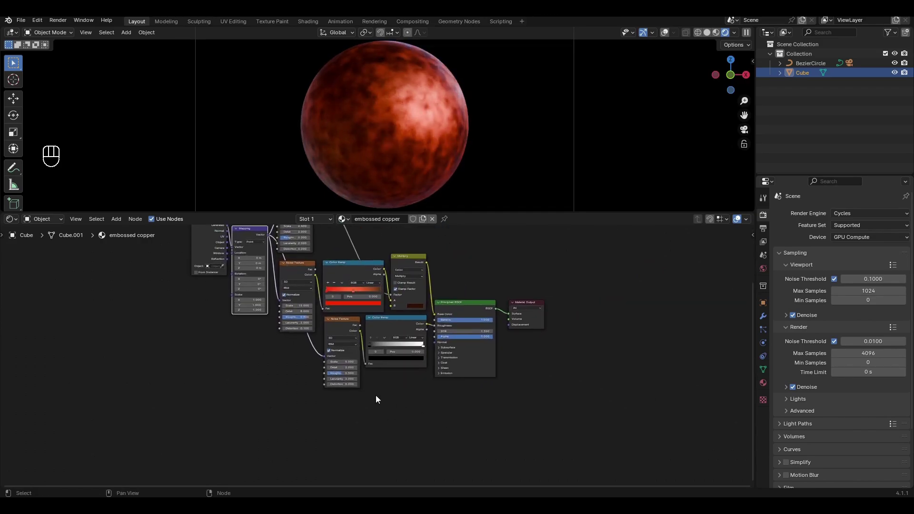
pyautogui.moveTo(393, 399); pyautogui.dragTo(369, 401, button='middle')
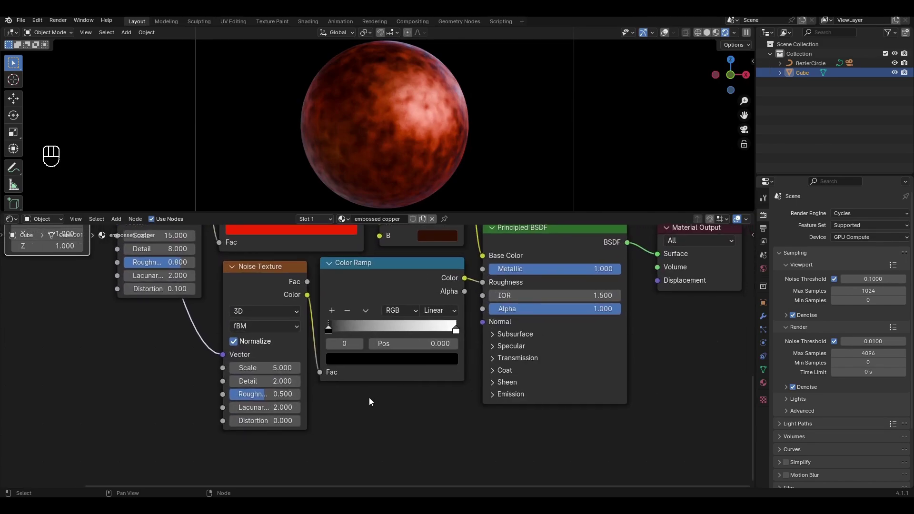
# Move the roughness ramp's black stop to position 0.3
pyautogui.click(397, 345)
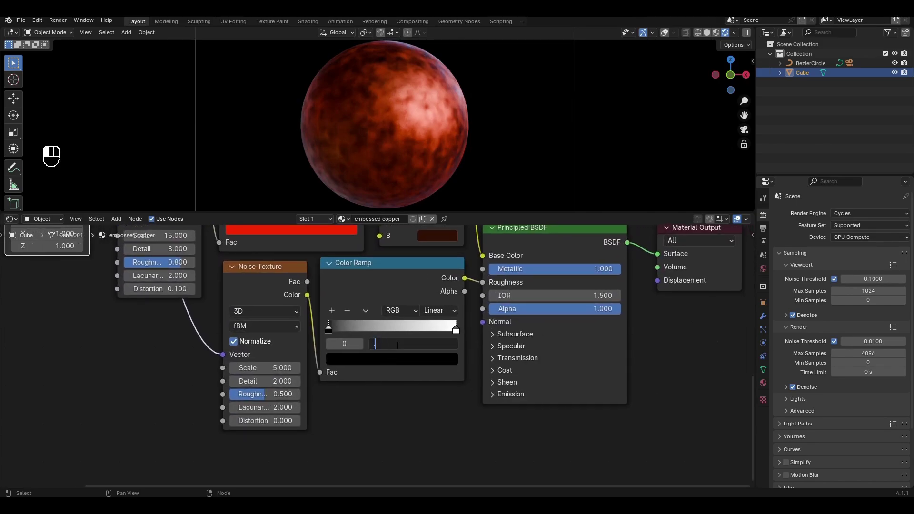
pyautogui.write('.3')
pyautogui.press('Return')
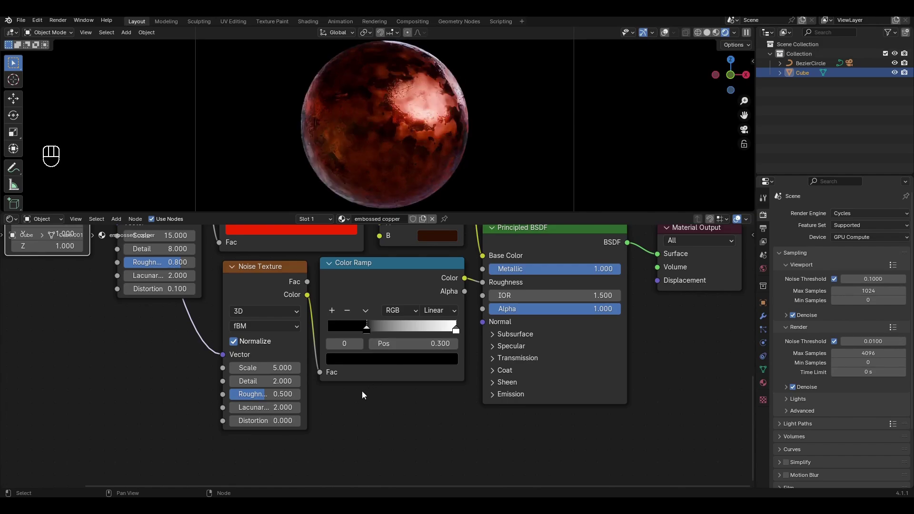
pyautogui.moveTo(361, 390); pyautogui.dragTo(471, 376, button='middle')
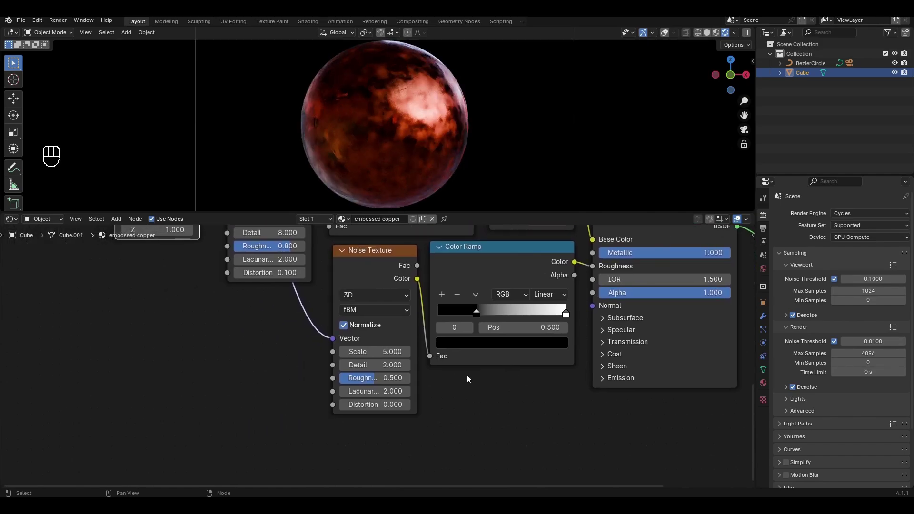
# Set the new Noise Texture to Scale 0.8, Detail 8, Roughness 0.9, Distortion 0.2
pyautogui.click(395, 351)
pyautogui.write('.8')
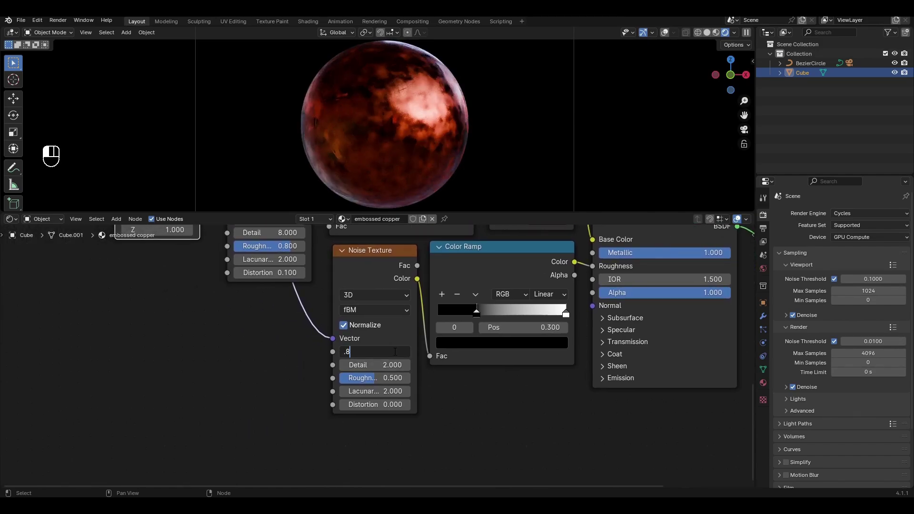
pyautogui.press('Tab')
pyautogui.write('8')
pyautogui.press('Return')
pyautogui.click(384, 377)
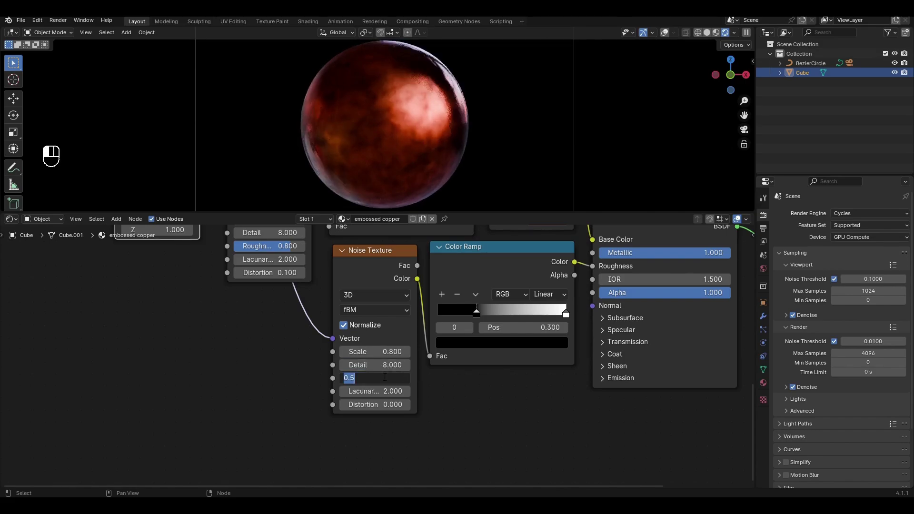
pyautogui.write('.9')
pyautogui.press('Return')
pyautogui.click(407, 404)
pyautogui.click(406, 404)
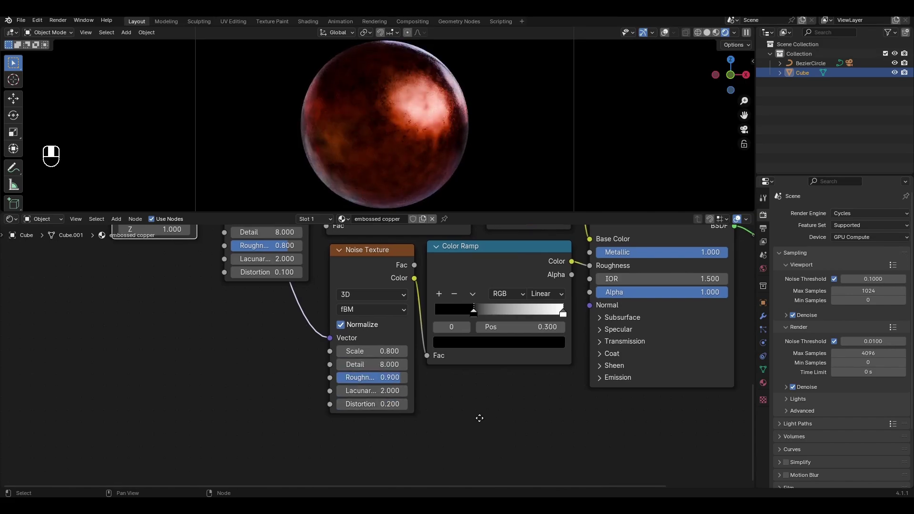
pyautogui.moveTo(479, 418); pyautogui.dragTo(369, 373, button='middle')
# Add a Bump node and connect its Normal output to the Principled BSDF Normal
pyautogui.hotkey('shift', 'a')
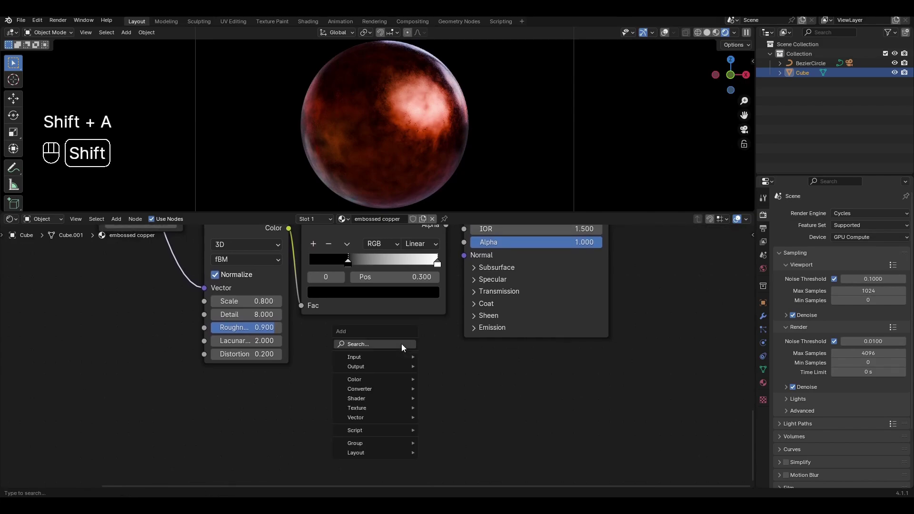
pyautogui.click(401, 344)
pyautogui.write('bump')
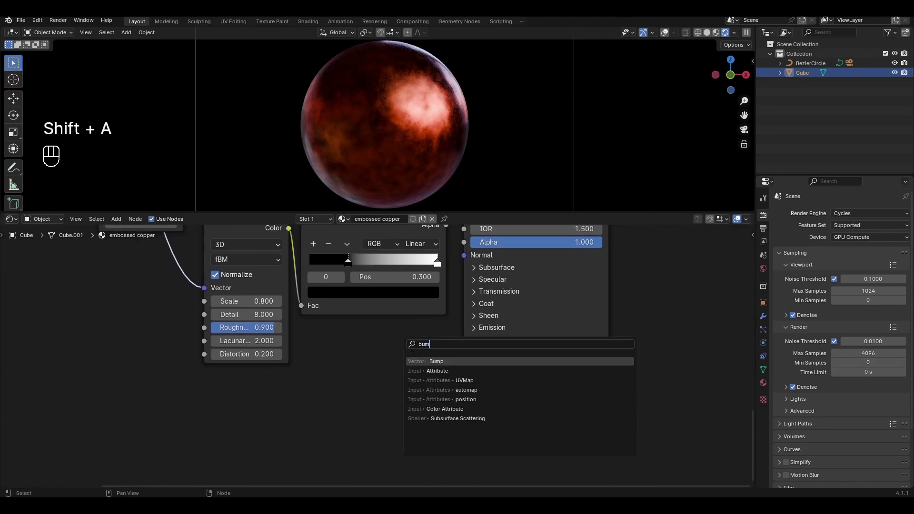
pyautogui.press('Return')
pyautogui.click(362, 332)
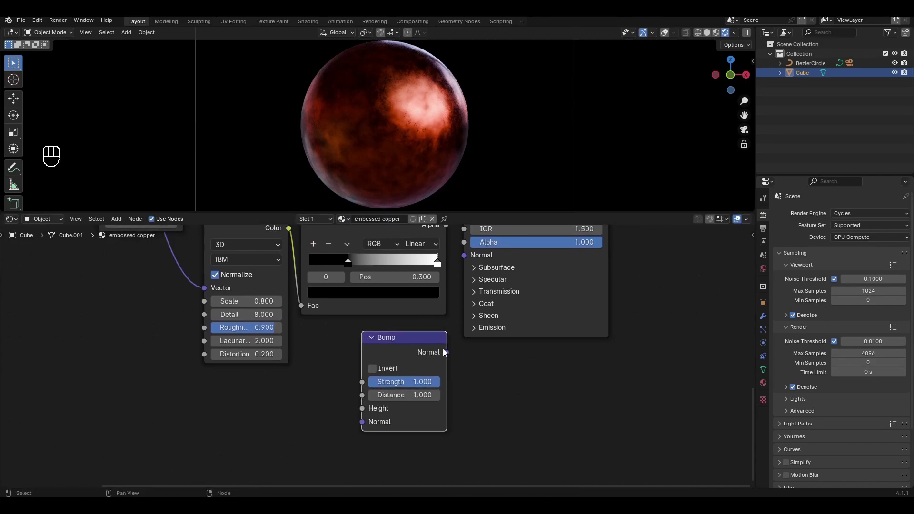
pyautogui.moveTo(443, 351); pyautogui.dragTo(463, 255)
pyautogui.scroll(-1, 344, 362)
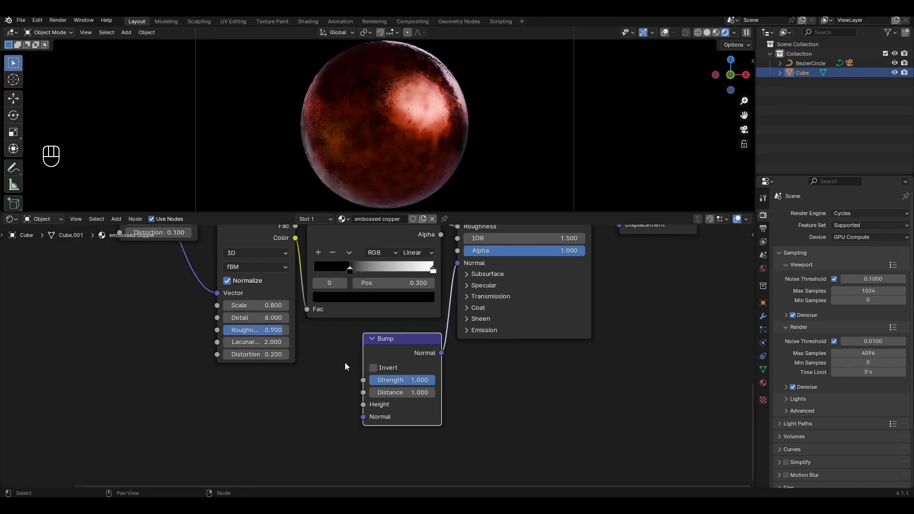
pyautogui.scroll(-1, 345, 362)
pyautogui.moveTo(348, 367); pyautogui.dragTo(394, 315, button='middle')
# Add a Noise Texture driving the Bump Height, fed by the Mapping Vector
pyautogui.hotkey('shift', 'a')
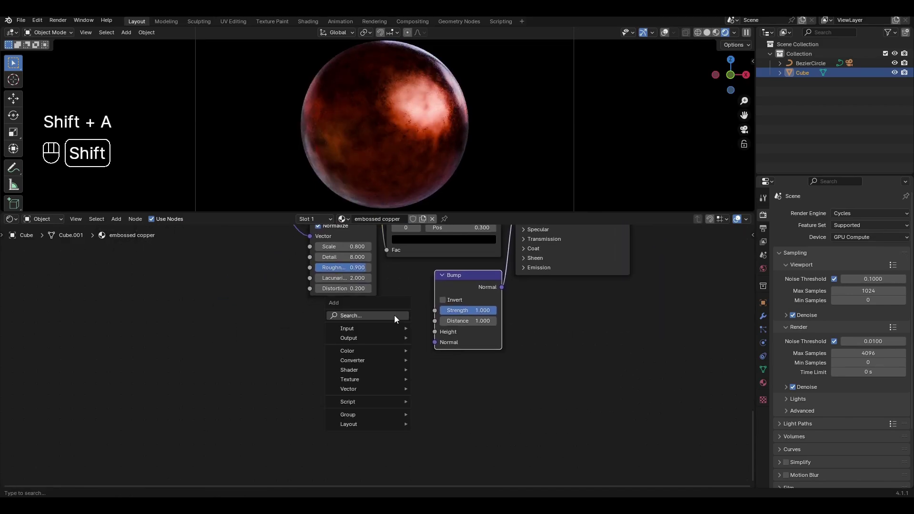
pyautogui.write('n')
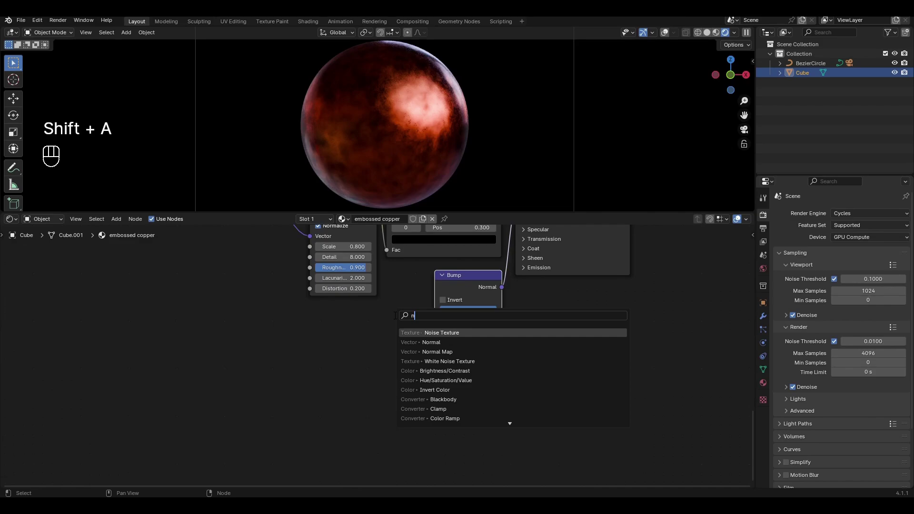
pyautogui.write('oise')
pyautogui.press('Return')
pyautogui.click(346, 303)
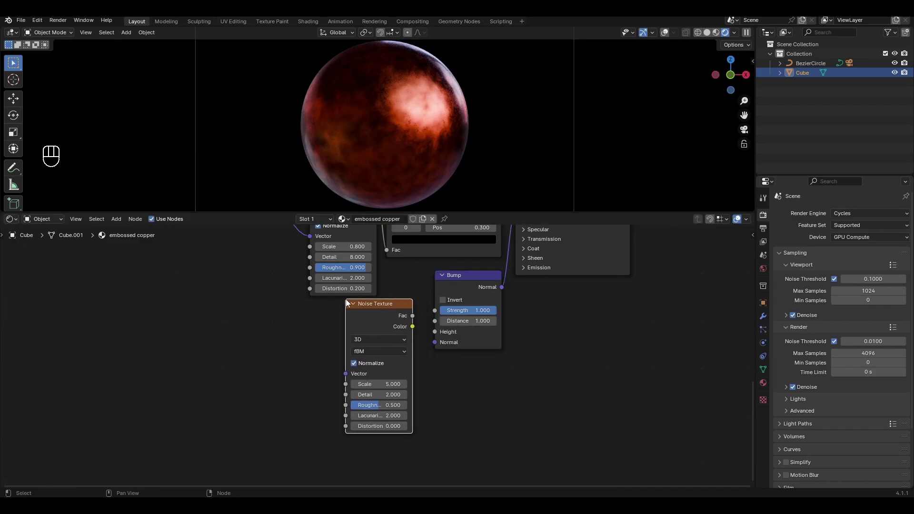
pyautogui.moveTo(412, 316); pyautogui.dragTo(435, 331)
pyautogui.scroll(-3, 404, 327)
pyautogui.moveTo(399, 324); pyautogui.dragTo(393, 367, button='middle')
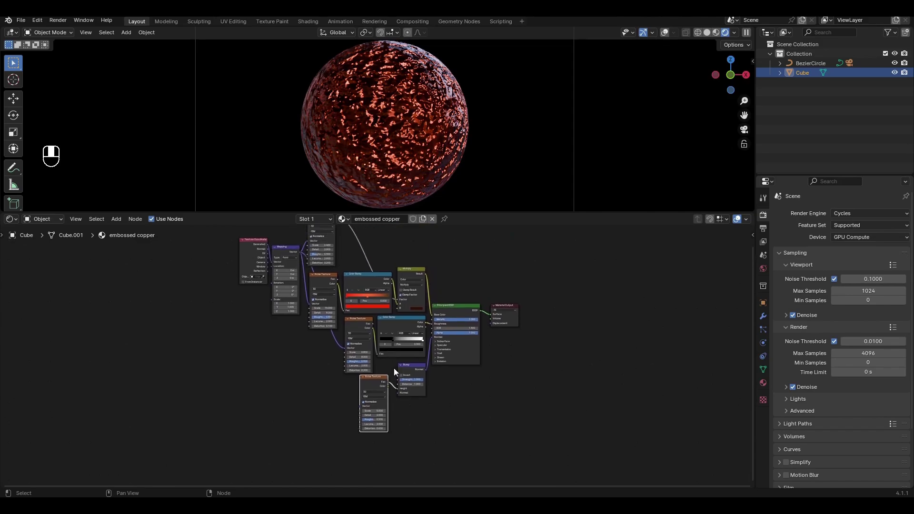
pyautogui.moveTo(299, 253); pyautogui.dragTo(354, 407)
pyautogui.scroll(5, 391, 318)
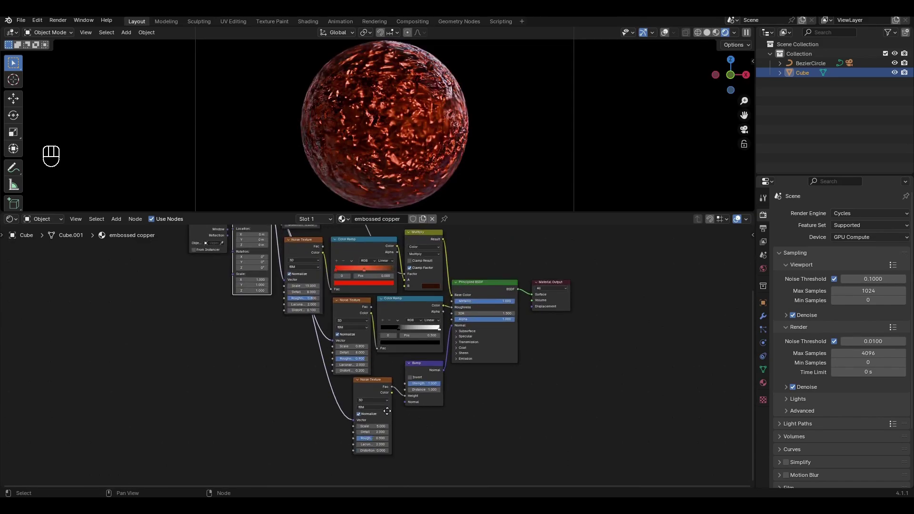
pyautogui.scroll(3, 435, 309)
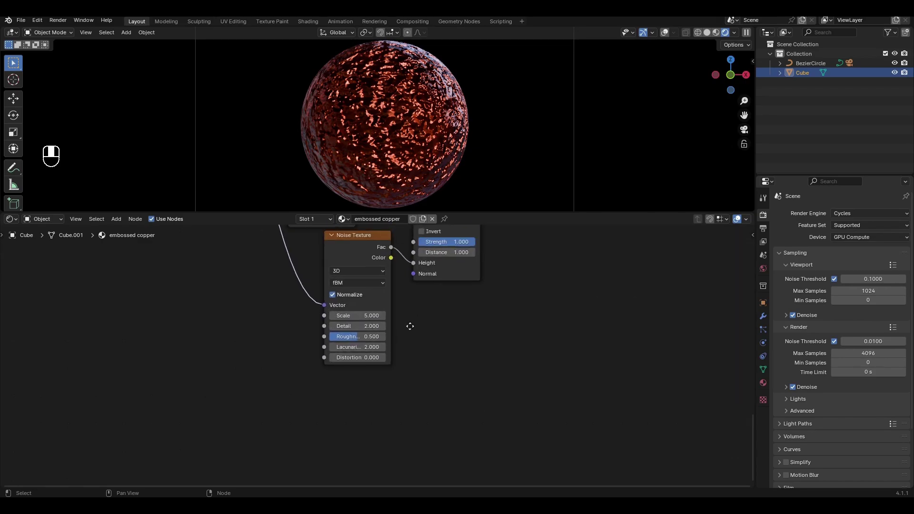
# Add a second Bump node and chain its Normal into the first Bump's Normal
pyautogui.hotkey('shift', 'a')
pyautogui.click(393, 320)
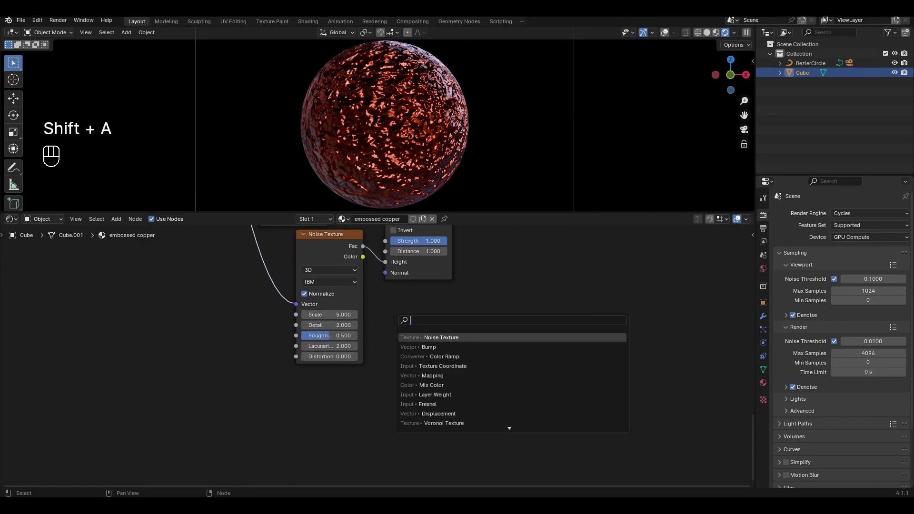
pyautogui.write('bump')
pyautogui.press('Return')
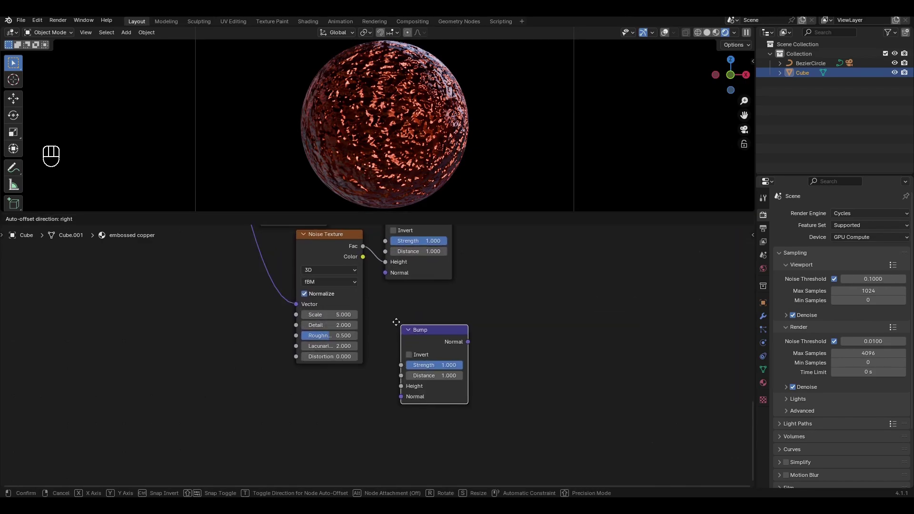
pyautogui.click(365, 318)
pyautogui.moveTo(437, 336); pyautogui.dragTo(434, 329)
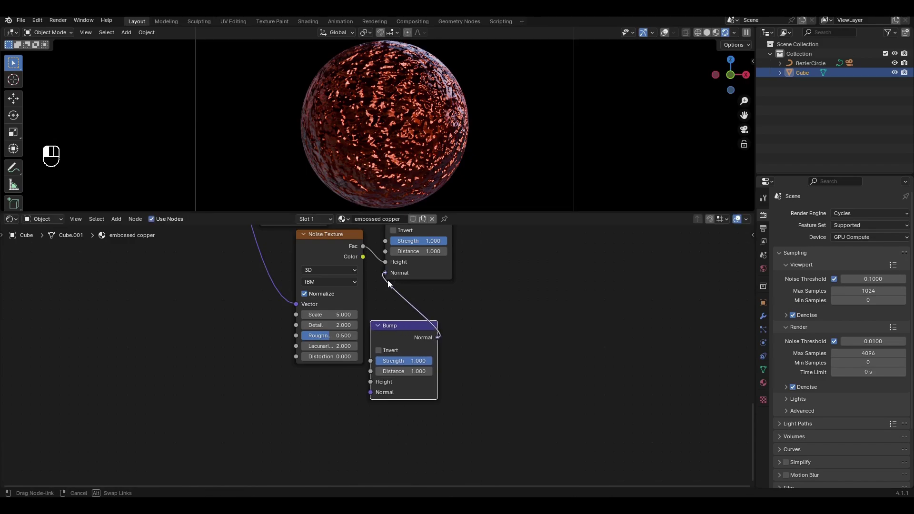
pyautogui.moveTo(387, 280); pyautogui.dragTo(385, 275)
pyautogui.moveTo(386, 328); pyautogui.dragTo(400, 358)
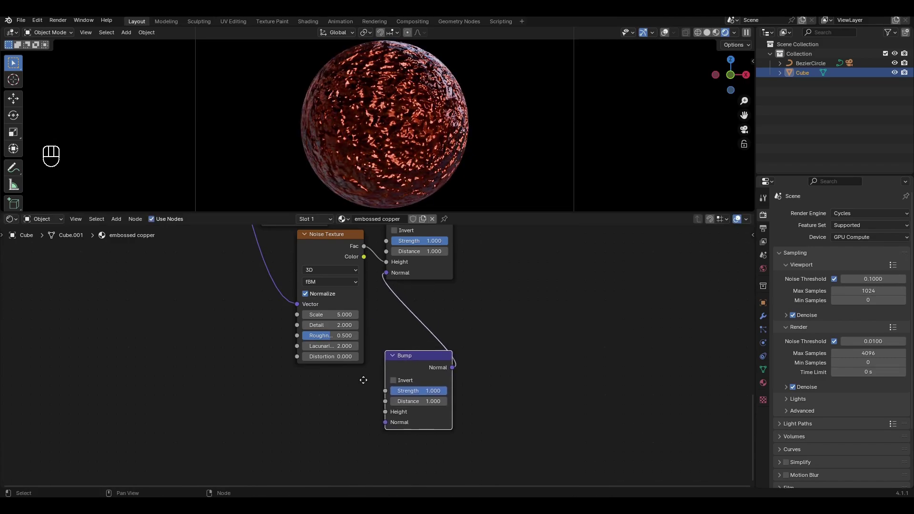
pyautogui.moveTo(360, 382); pyautogui.dragTo(401, 341, button='middle')
# Add a Color Ramp driving the lower Bump Height, fed by the noise Fac
pyautogui.hotkey('shift', 'a')
pyautogui.write('c')
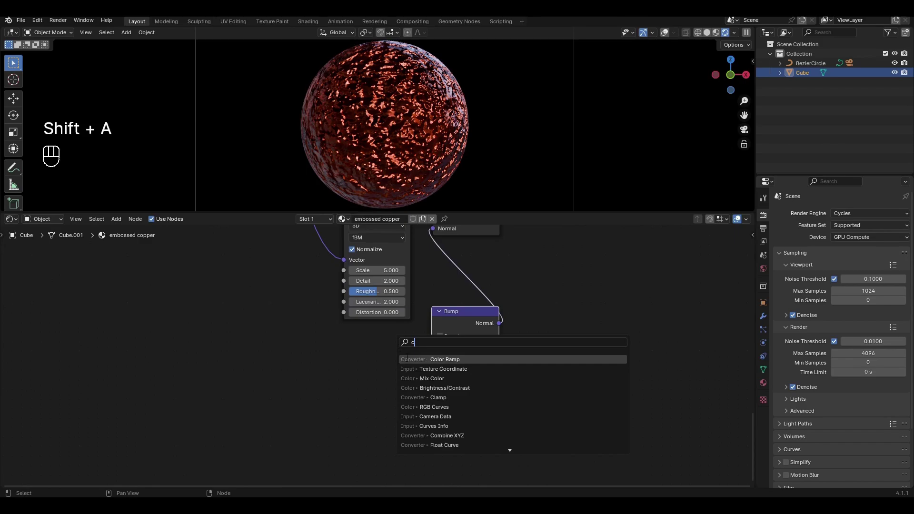
pyautogui.click(410, 359)
pyautogui.click(408, 347)
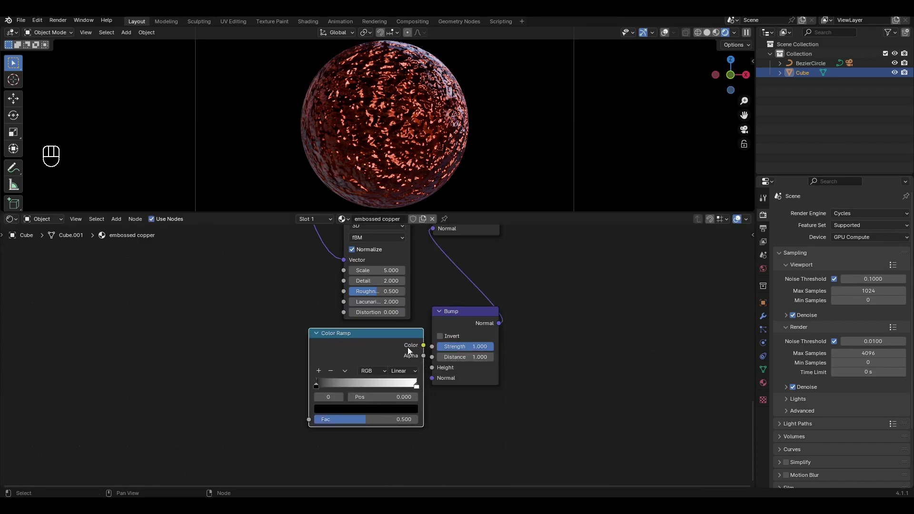
pyautogui.moveTo(424, 346); pyautogui.dragTo(431, 367)
pyautogui.scroll(-1, 387, 347)
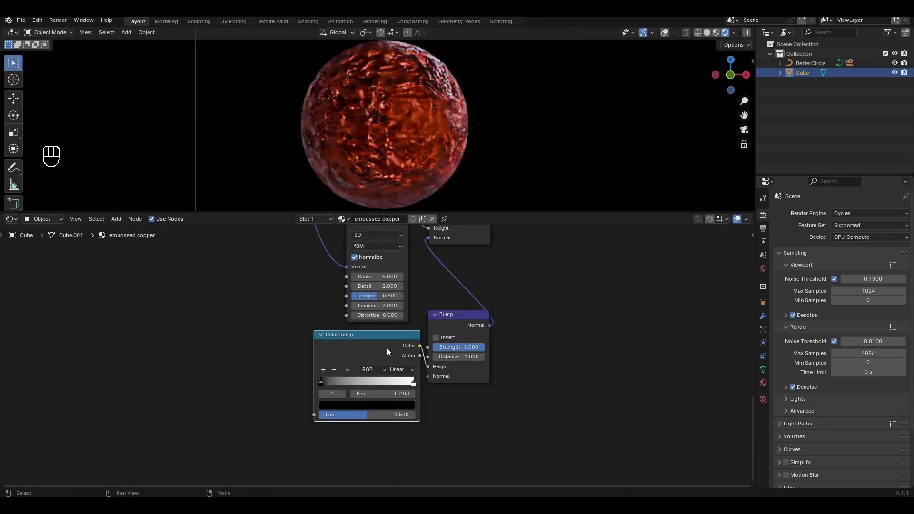
pyautogui.moveTo(387, 347); pyautogui.dragTo(388, 380, button='middle')
pyautogui.moveTo(413, 266); pyautogui.dragTo(330, 433)
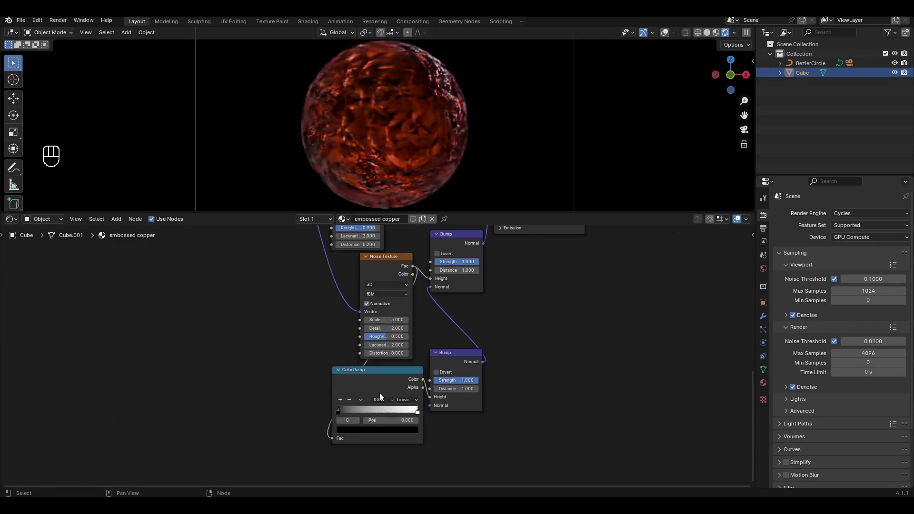
pyautogui.moveTo(460, 307); pyautogui.dragTo(383, 364, button='middle')
# Lower the upper Bump node's Strength to 0.5
pyautogui.scroll(2, 388, 359)
pyautogui.moveTo(402, 299); pyautogui.dragTo(384, 298)
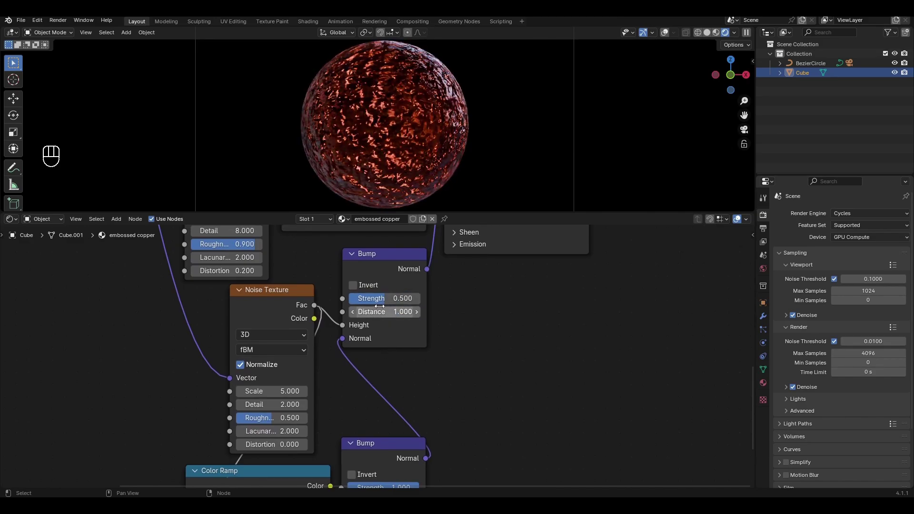
pyautogui.moveTo(334, 373); pyautogui.dragTo(436, 335, button='middle')
# Set the bump Noise Texture to Scale 15, Detail 8, Roughness 0.4
pyautogui.click(387, 348)
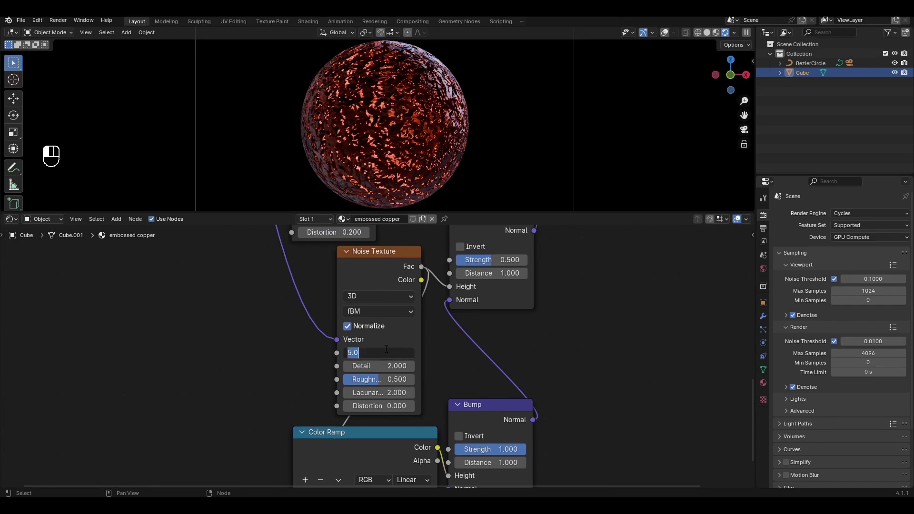
pyautogui.write('15')
pyautogui.press('Return')
pyautogui.click(383, 364)
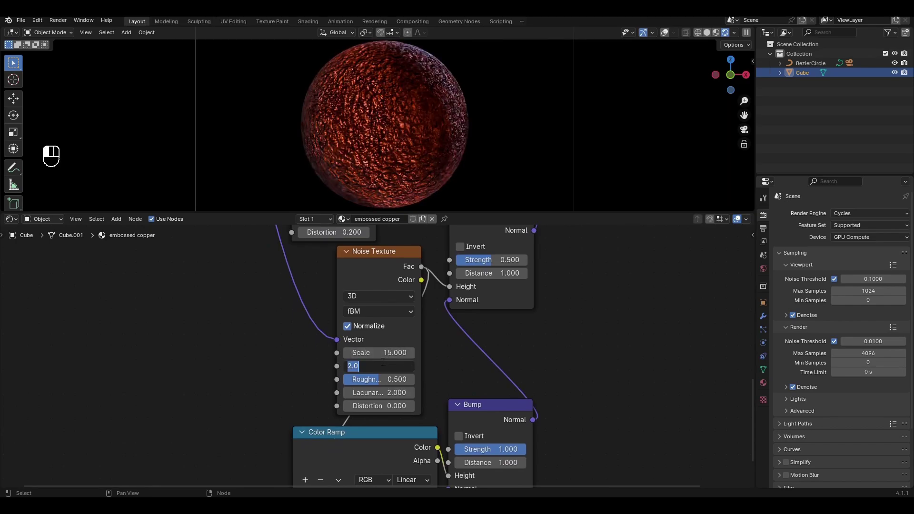
pyautogui.write('8')
pyautogui.press('Return')
pyautogui.click(377, 376)
pyautogui.write('.4')
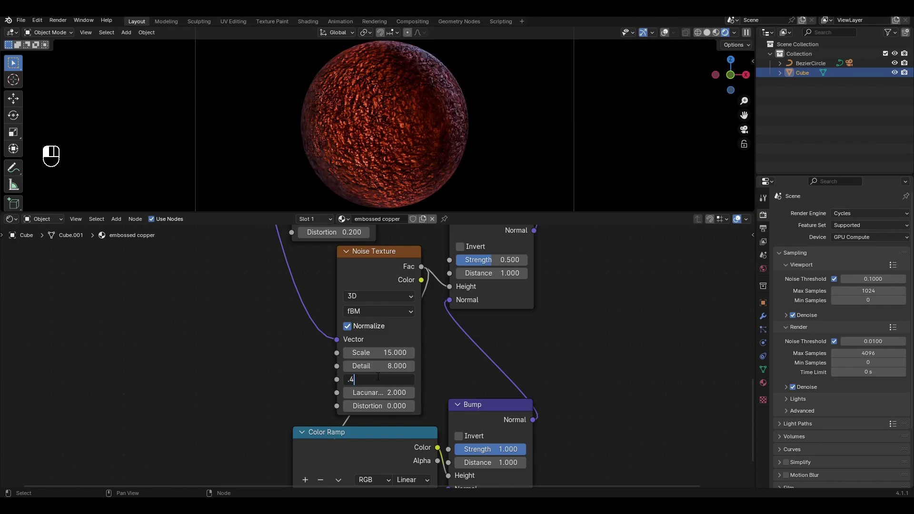
pyautogui.scroll(-2, 422, 390)
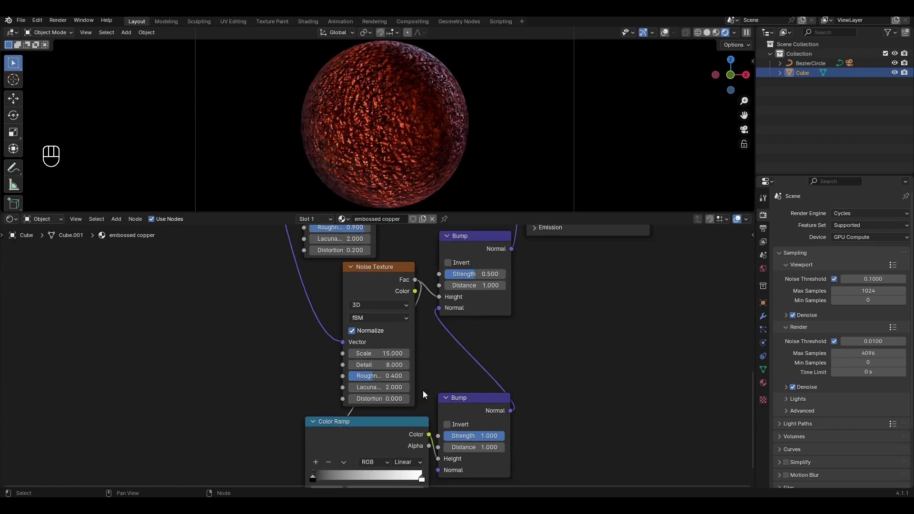
pyautogui.moveTo(423, 390); pyautogui.dragTo(378, 308, button='middle')
# Set the lower Bump node's Strength to 0.35
pyautogui.scroll(2, 395, 307)
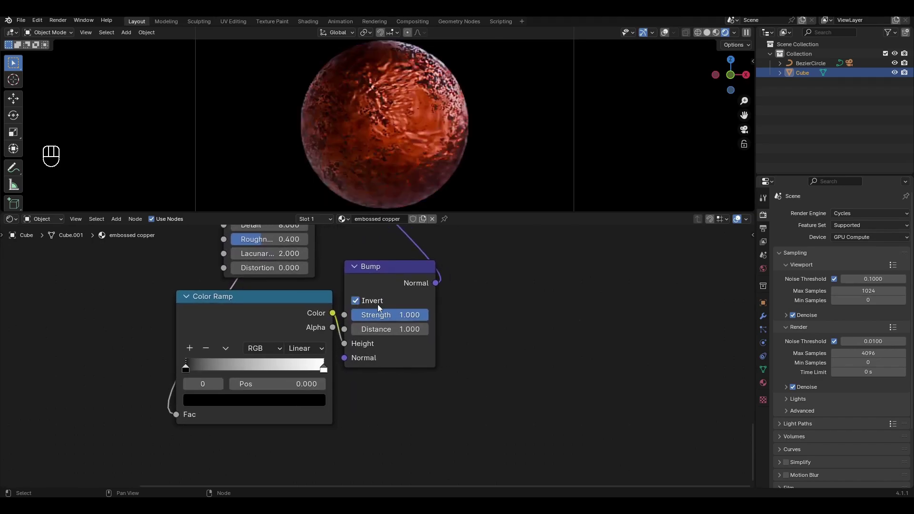
pyautogui.click(397, 314)
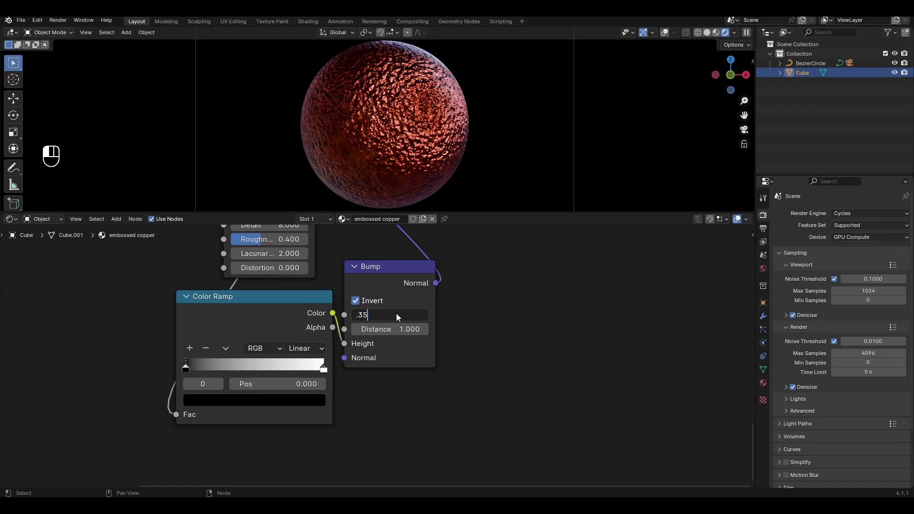
pyautogui.write('.35')
pyautogui.press('Return')
# Move the Color Ramp white stop to 0.63 and black stop to 0.48
pyautogui.moveTo(371, 374); pyautogui.dragTo(489, 361, button='middle')
pyautogui.click(450, 356)
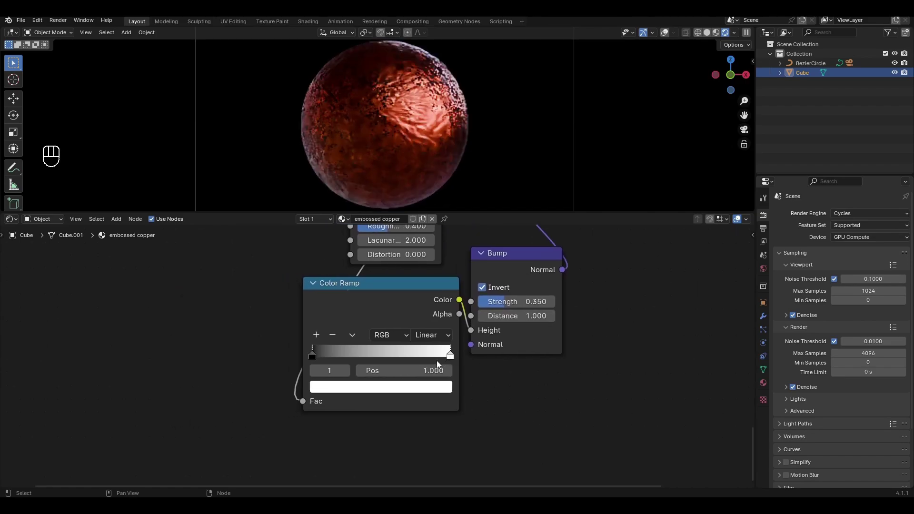
pyautogui.click(432, 368)
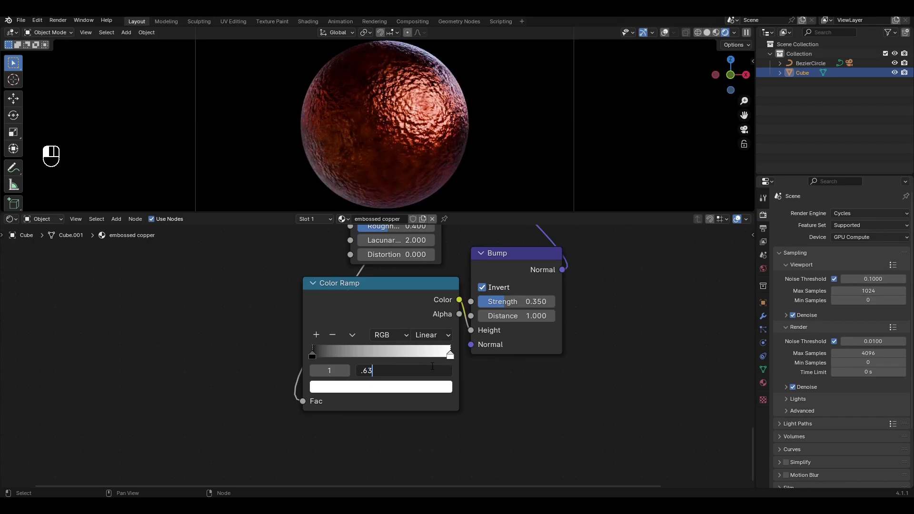
pyautogui.press('Return')
pyautogui.click(313, 355)
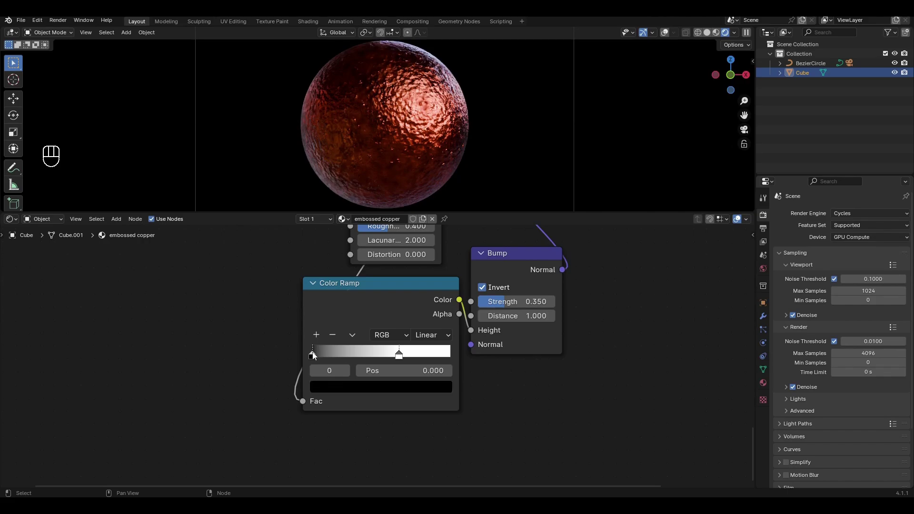
pyautogui.click(376, 370)
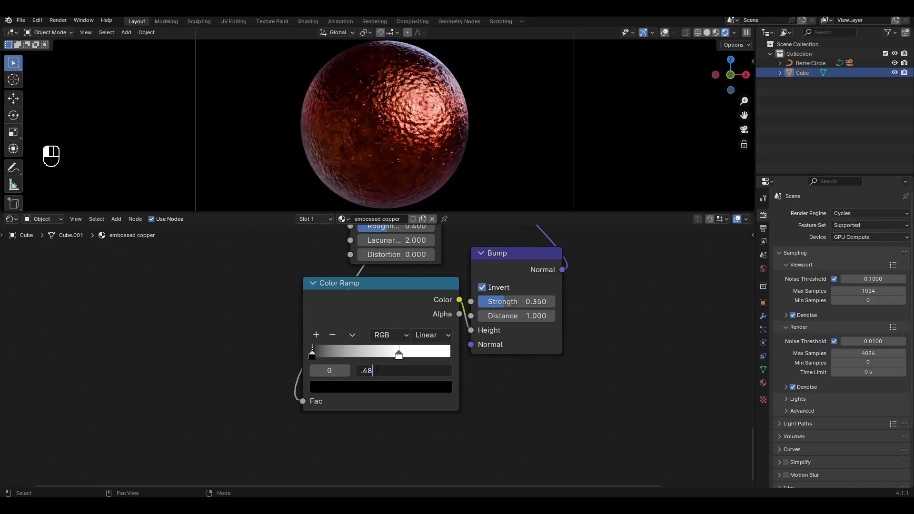
pyautogui.press('Return')
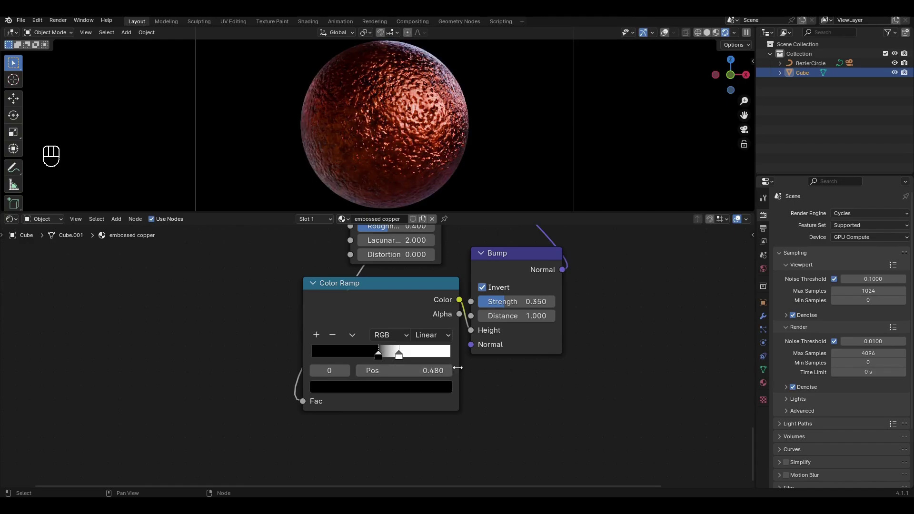
pyautogui.scroll(-8, 482, 327)
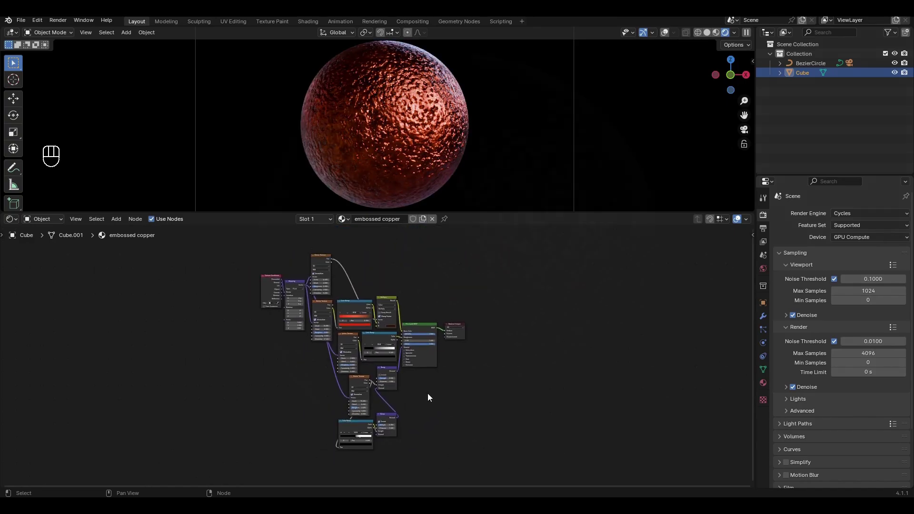